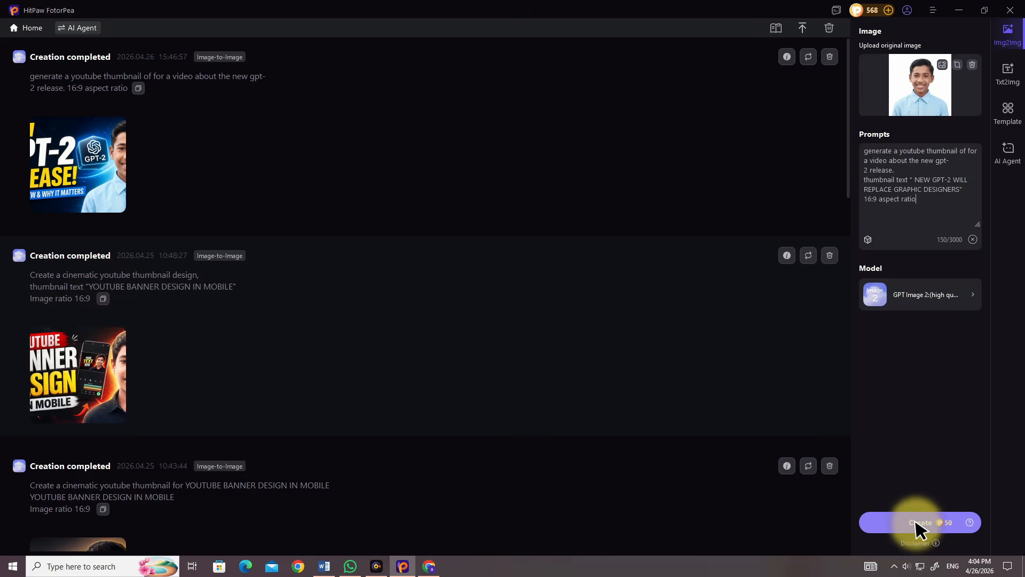
Generate the 16:9 thumbnail from the uploaded portrait using the prompt with the text "NEW GPT-2 WILL REPLACE GRAPHIC DESIGNERS".
click(915, 521)
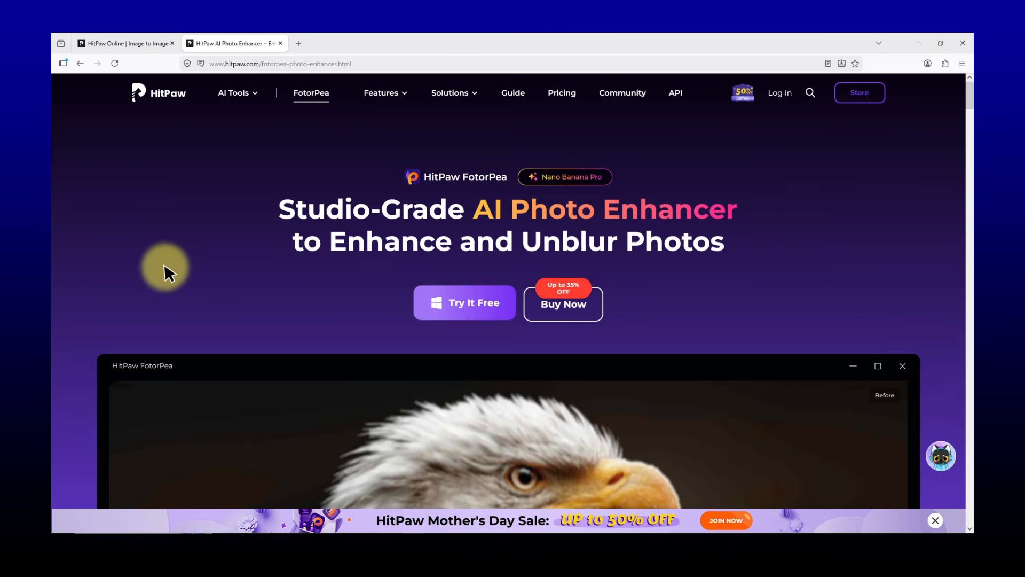
Download the Windows version of HitPaw FotorPea from its product page and return to the HitPaw Online image-to-image page.
scroll(164, 260, down, 5)
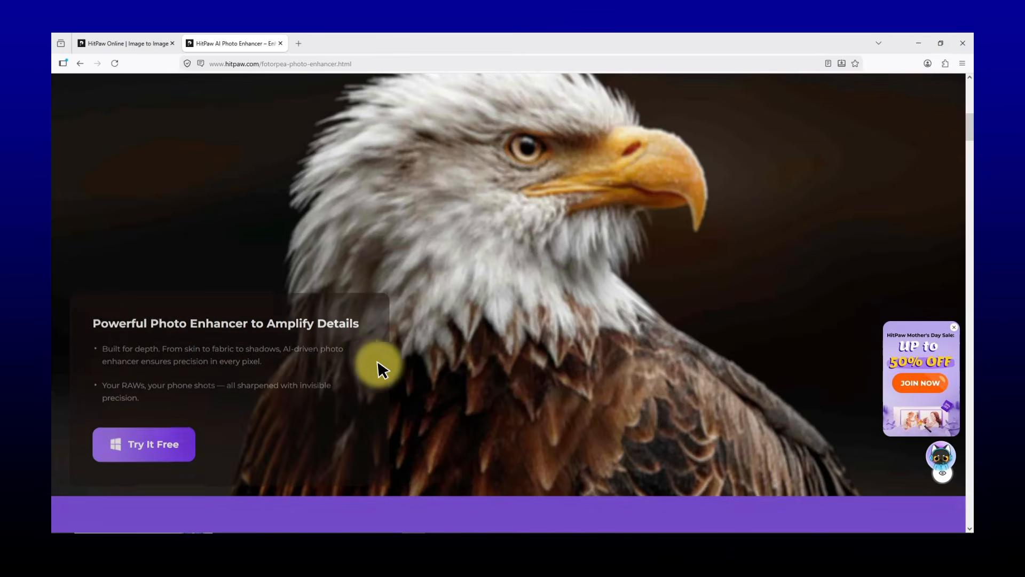
scroll(641, 310, up, 10)
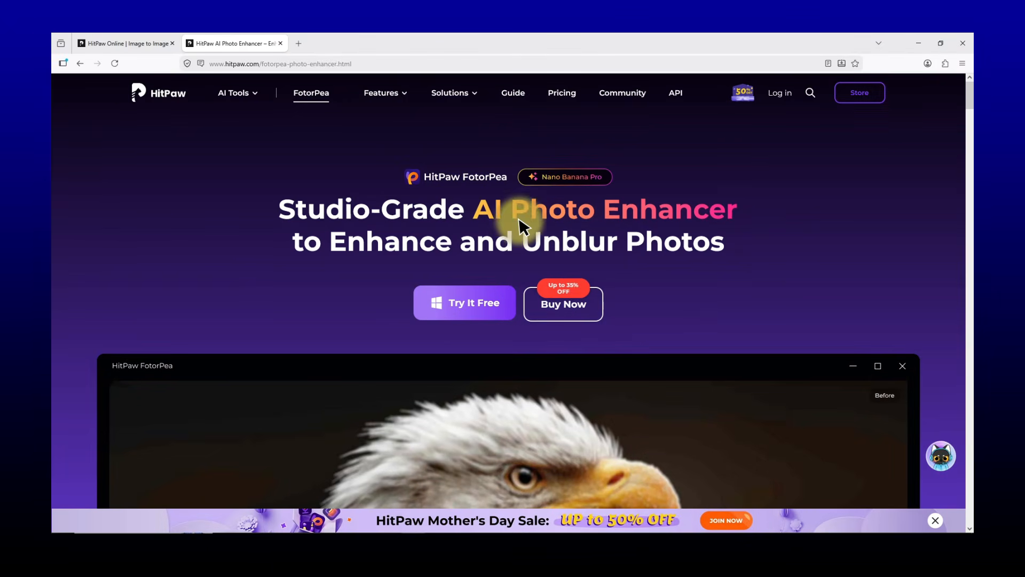
mouse_move(476, 305)
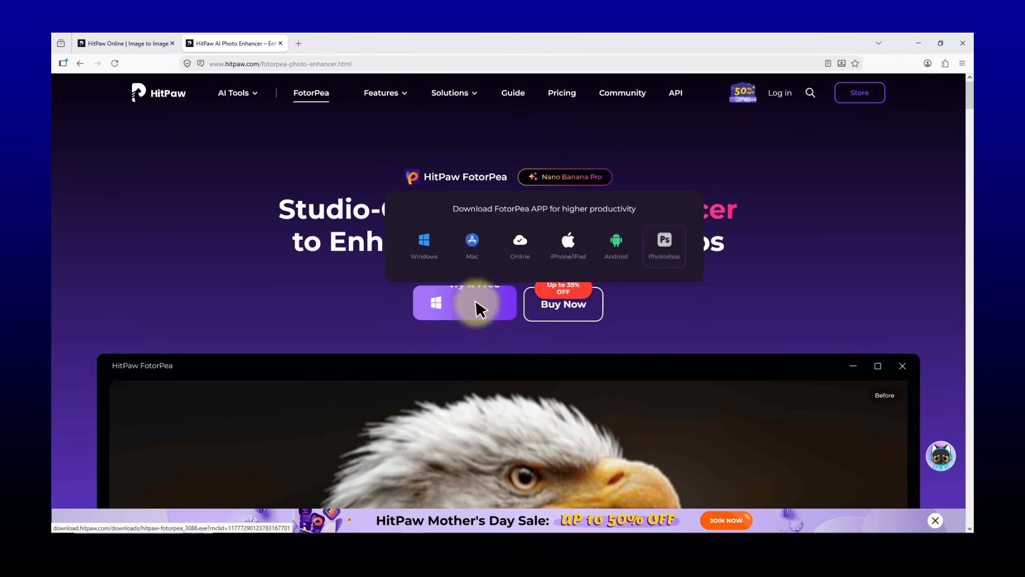
click(424, 245)
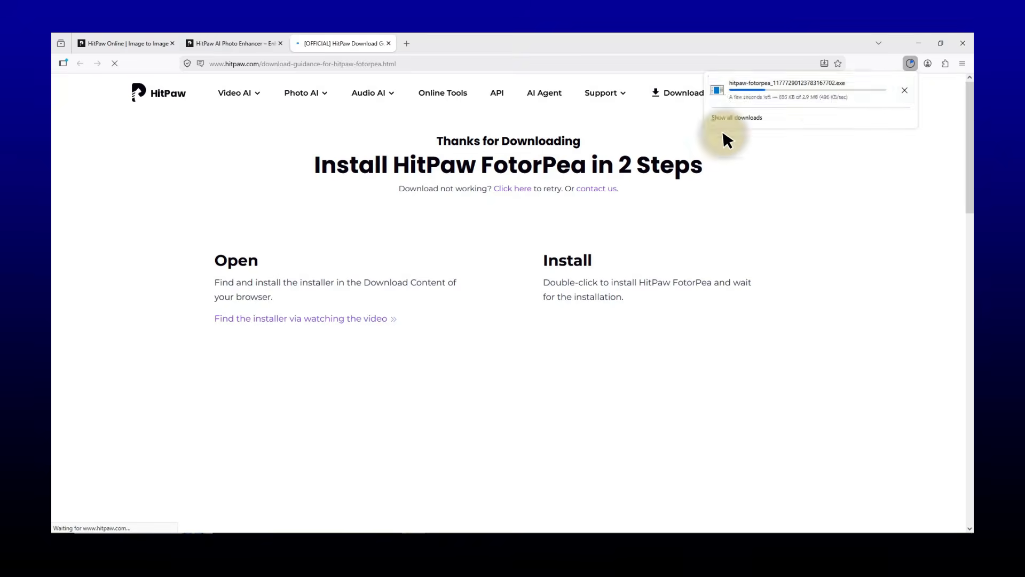
click(127, 42)
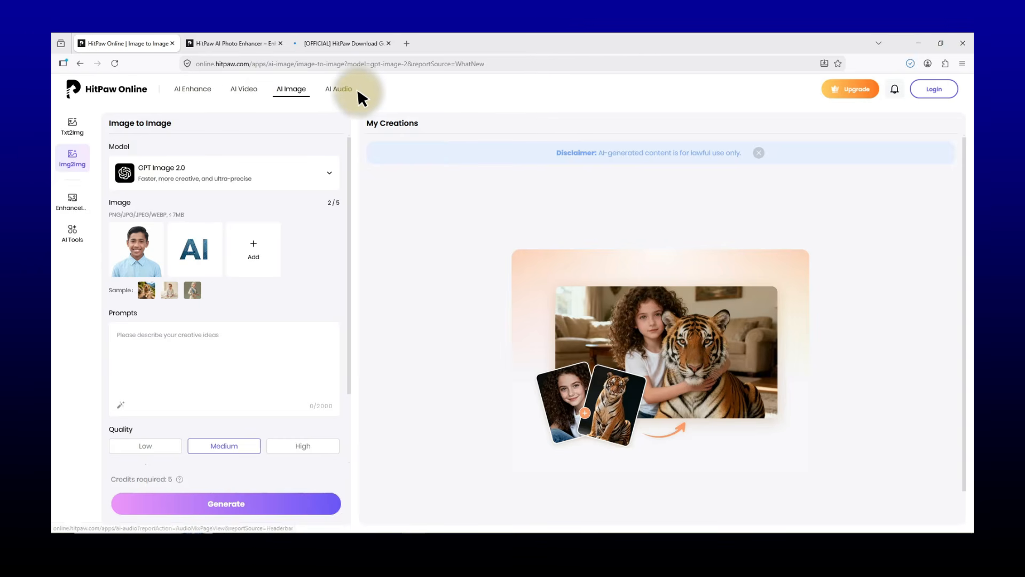
mouse_move(222, 260)
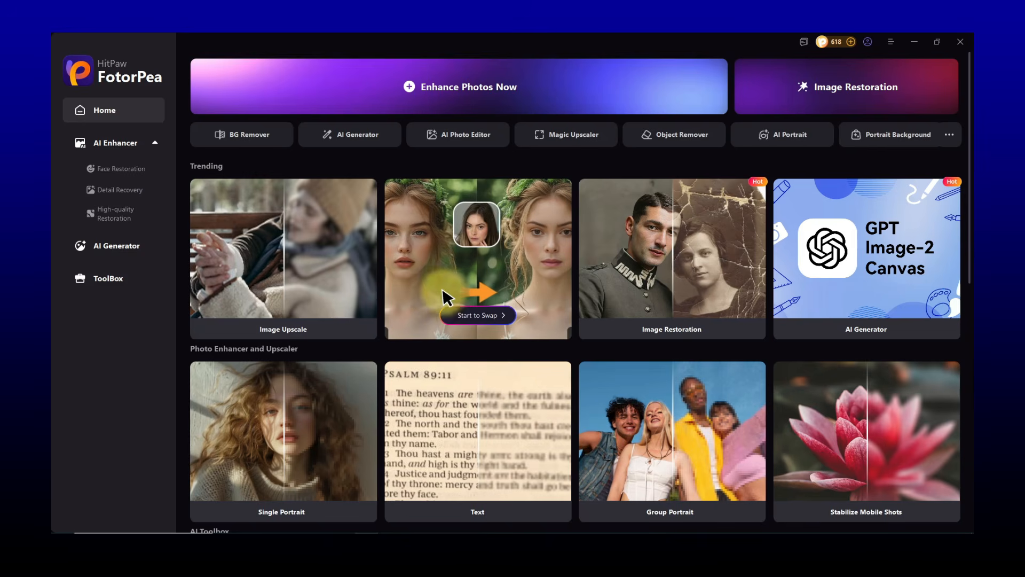
In the FotorPea desktop app, look through the home page features and open the GPT Image-2 Canvas AI Generator.
scroll(360, 343, down, 10)
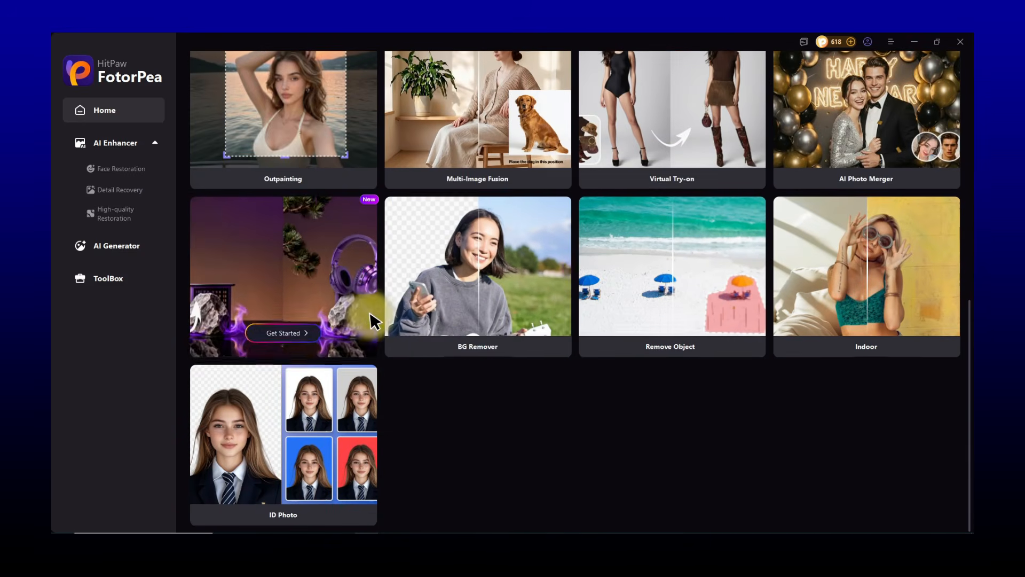
scroll(376, 320, up, 5)
scroll(411, 221, up, 5)
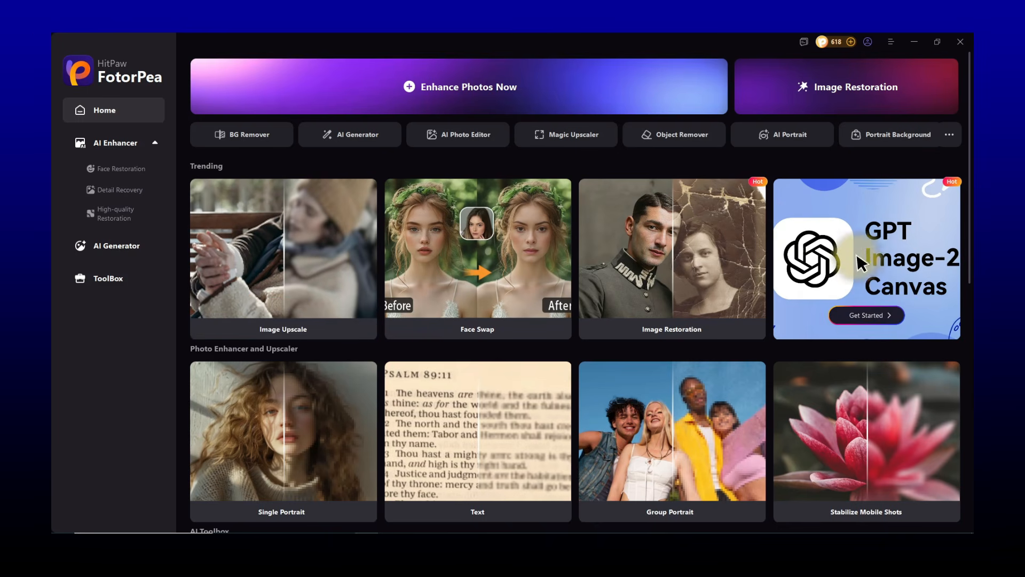
click(873, 315)
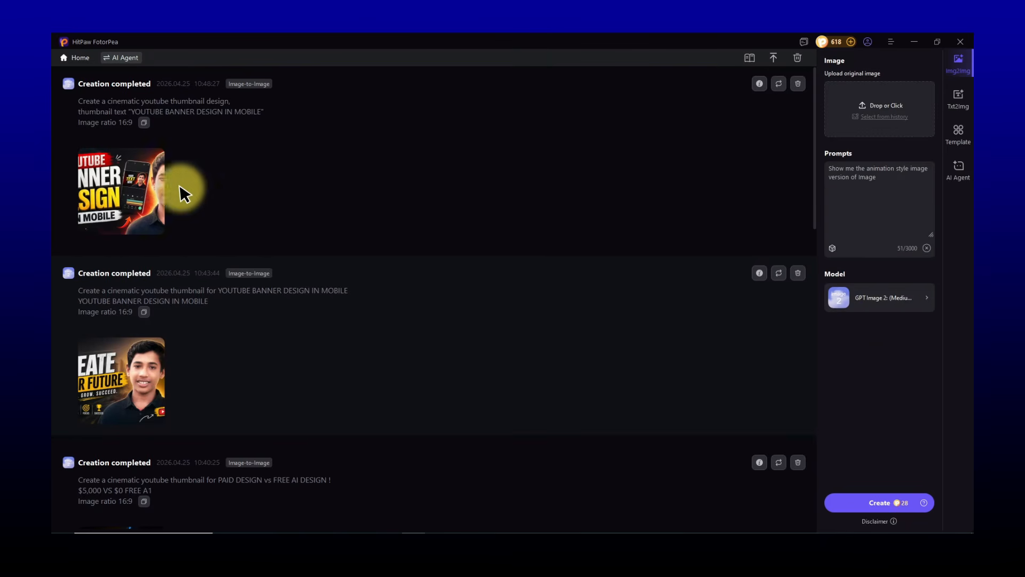
Preview the previously generated thumbnails, including the YouTube banner, paid versus free AI design and Claude AI script writing ones.
click(124, 174)
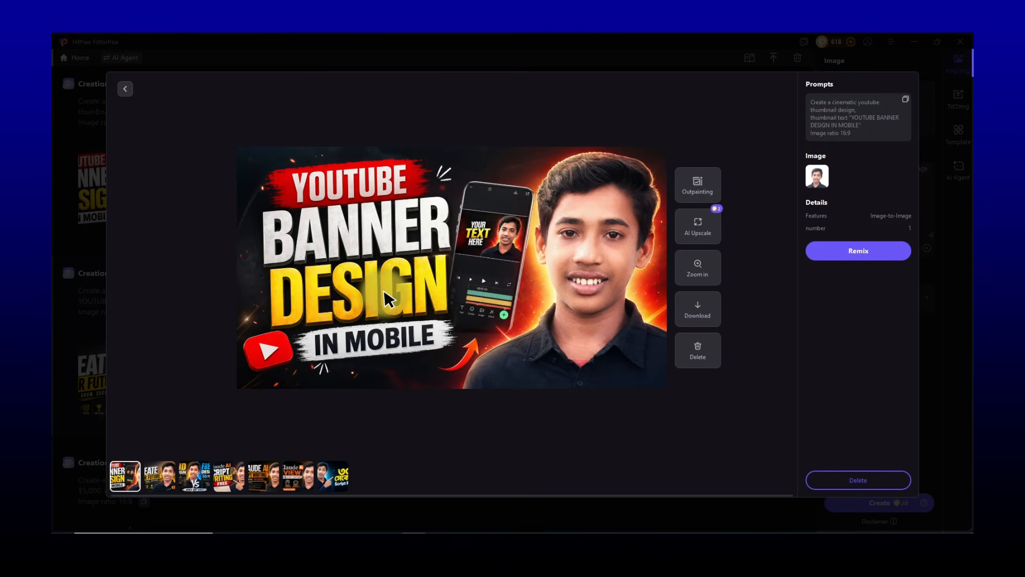
click(165, 475)
click(191, 483)
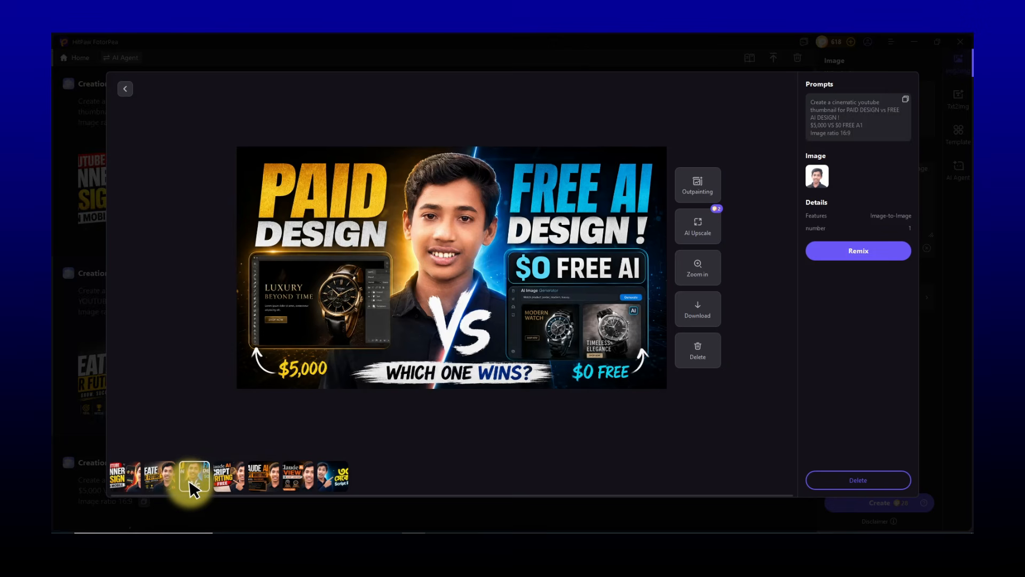
click(263, 483)
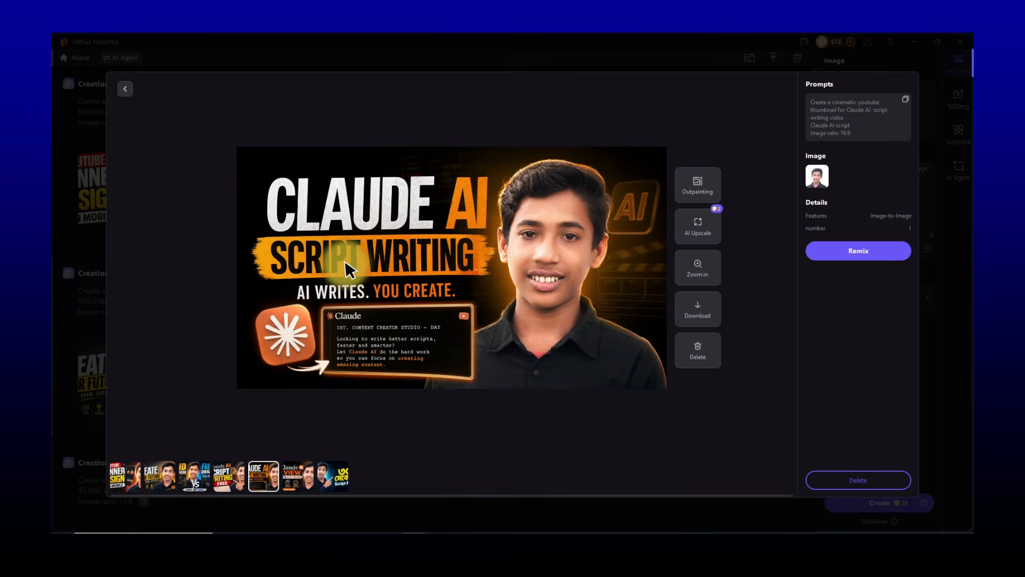
key(Escape)
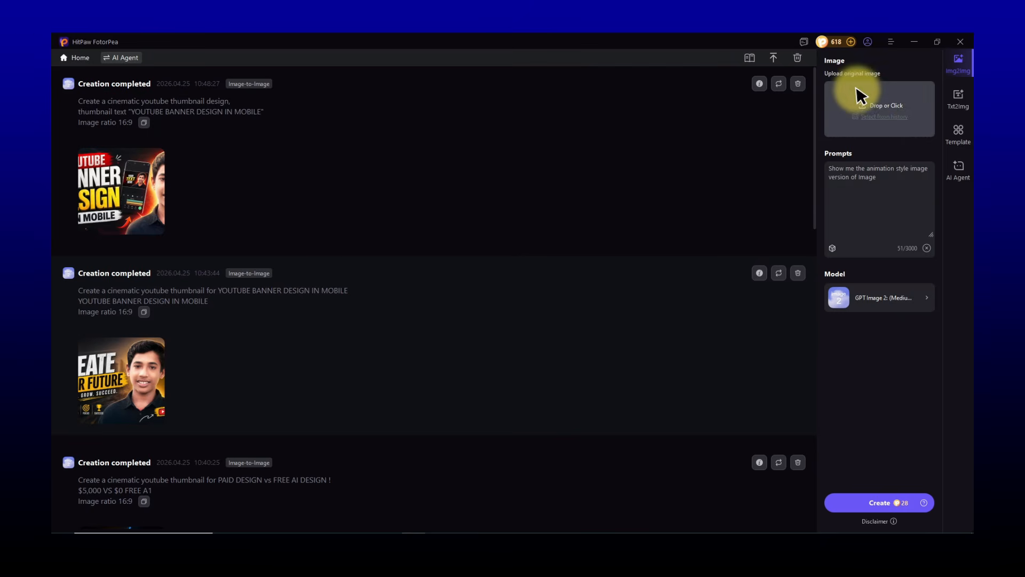
Upload the portrait in the light blue shirt from the Downloads folder as the original image.
click(908, 101)
click(215, 134)
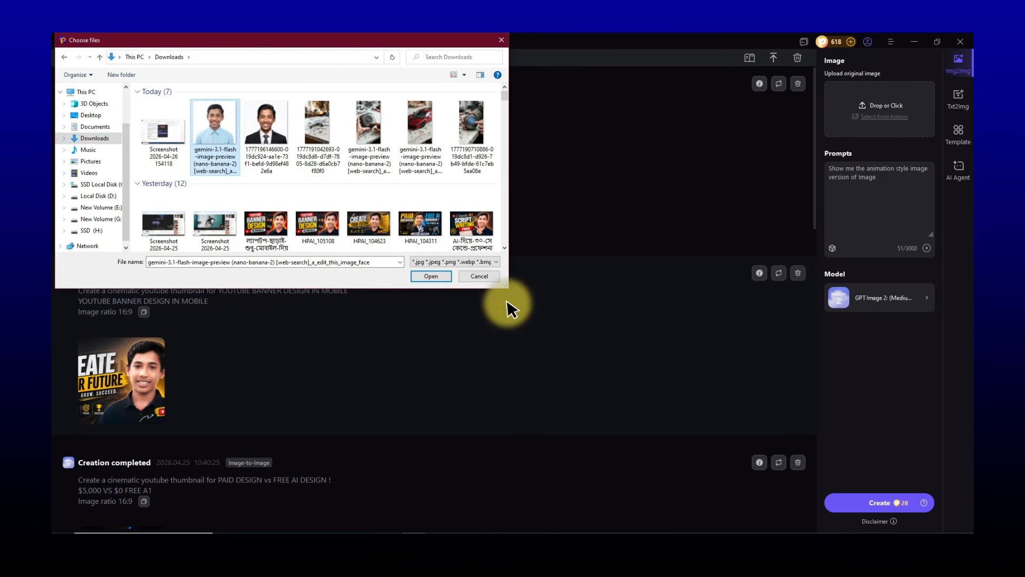
click(433, 277)
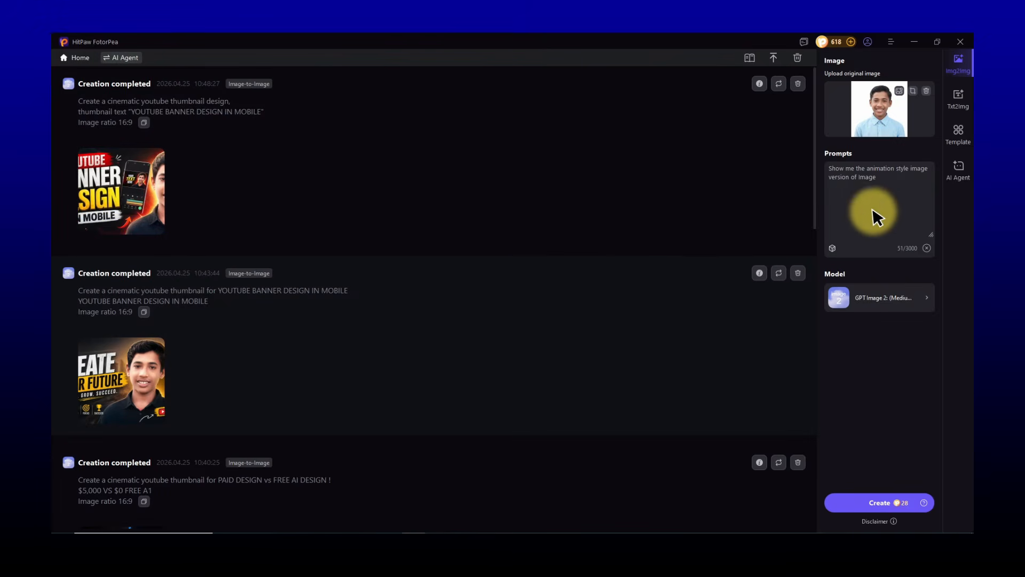
Replace the prompt with "generate a youtube thumbnail of for a video about the new gpt-2 release. 16:9 aspect ratio".
drag(880, 180, 821, 166)
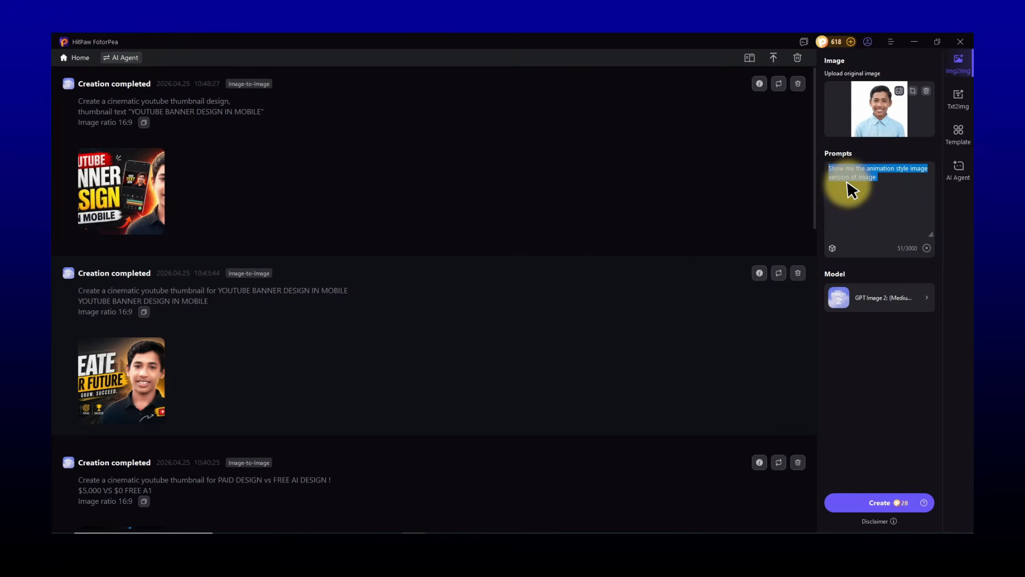
key(BackSpace)
text(generate a youtube thumbnail of for a video about the new gpt-2 release, 16:9 aspect ratio)
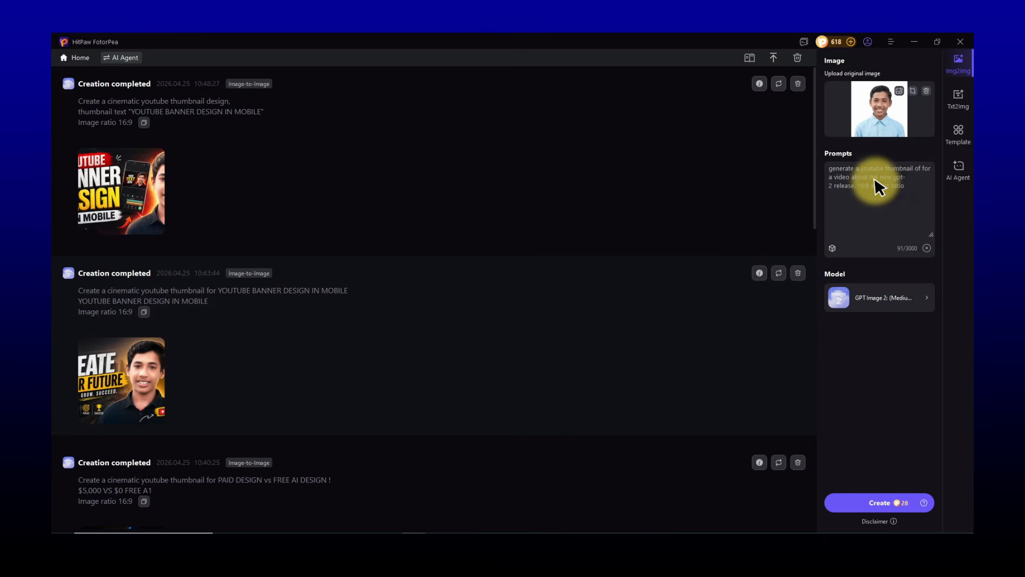
Choose the high quality GPT Image 2 model and generate the thumbnail.
click(873, 295)
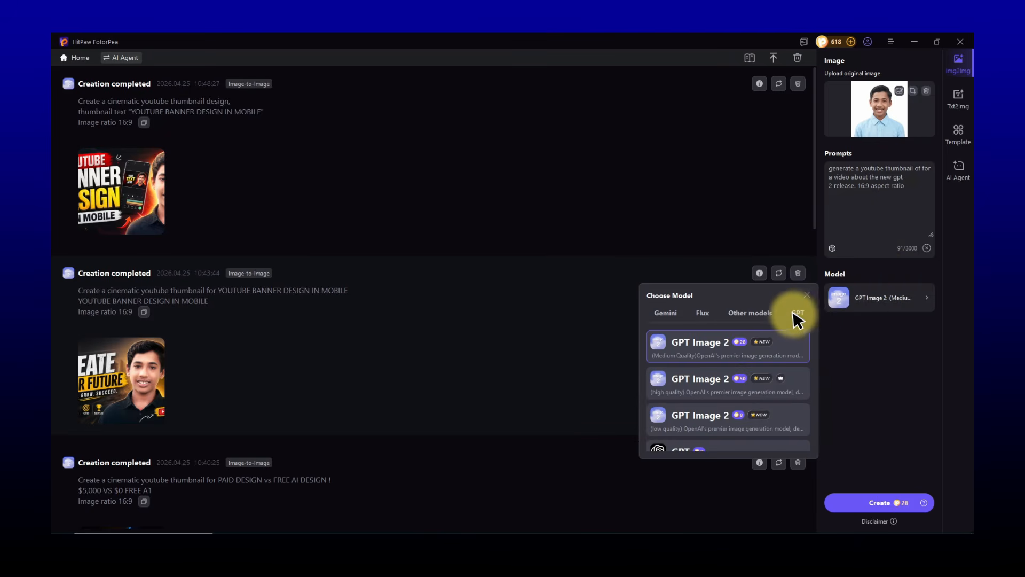
click(703, 383)
click(879, 502)
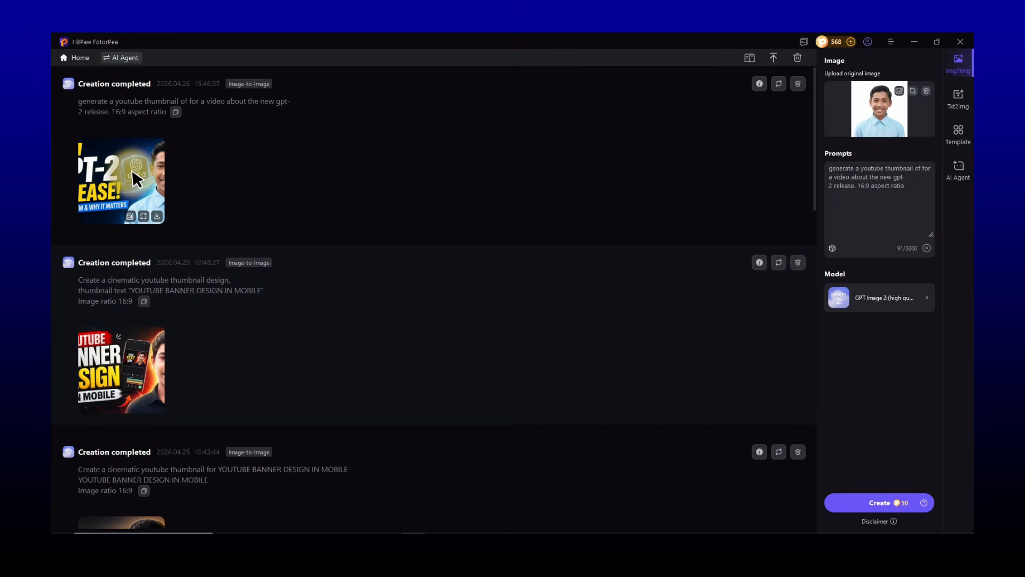
Examine the generated GPT-2 release thumbnail enlarged, checking the face, the headline text and the logo up close.
click(133, 168)
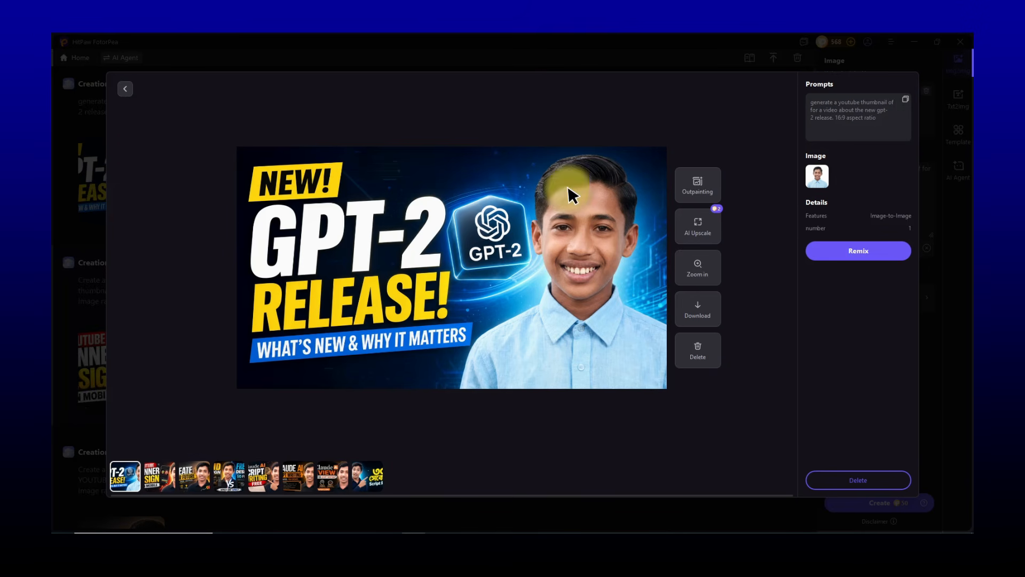
click(460, 224)
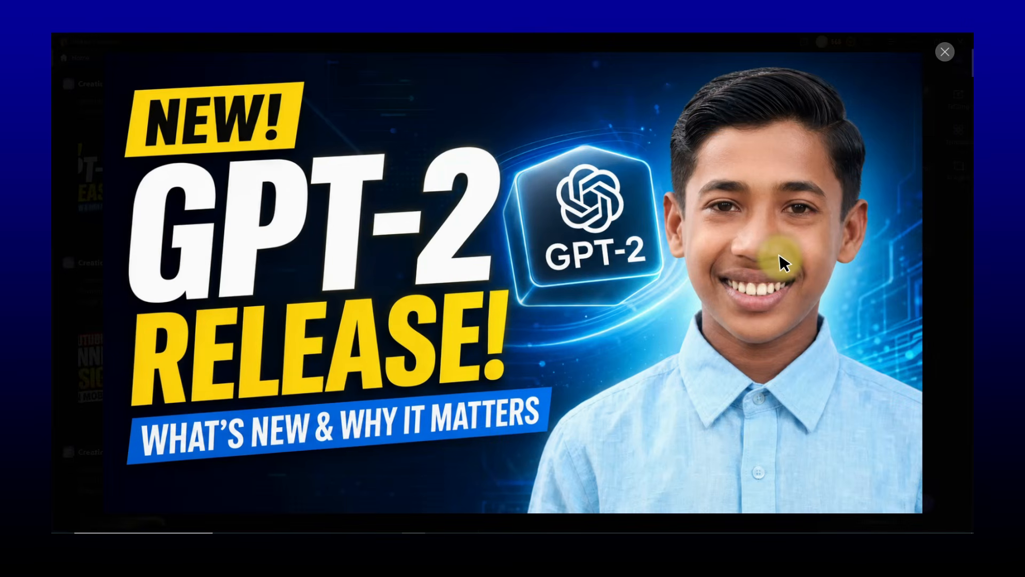
scroll(780, 254, up, 5)
drag(817, 219, 769, 297)
drag(502, 236, 728, 236)
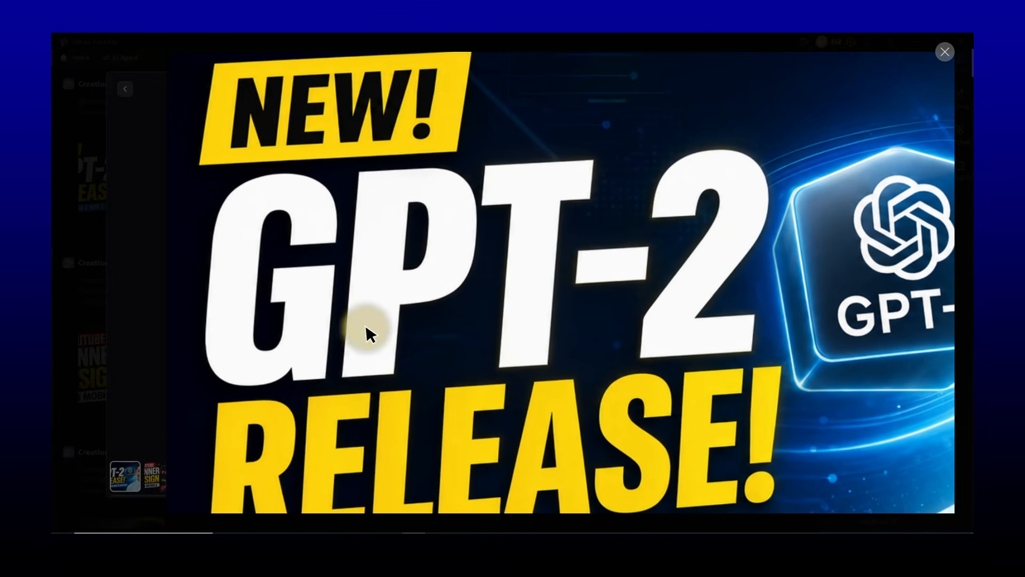
drag(366, 327, 370, 206)
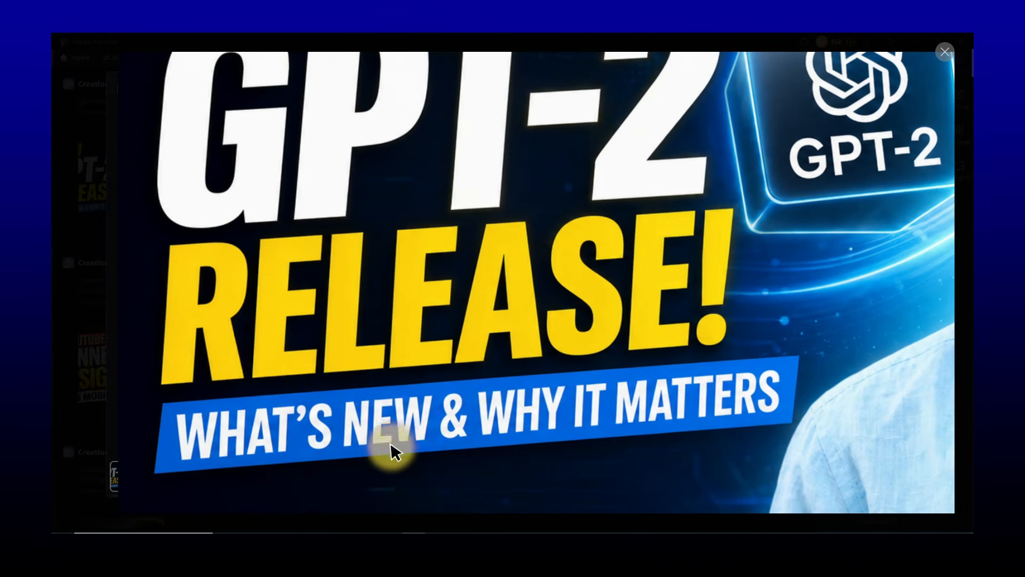
scroll(661, 397, down, 5)
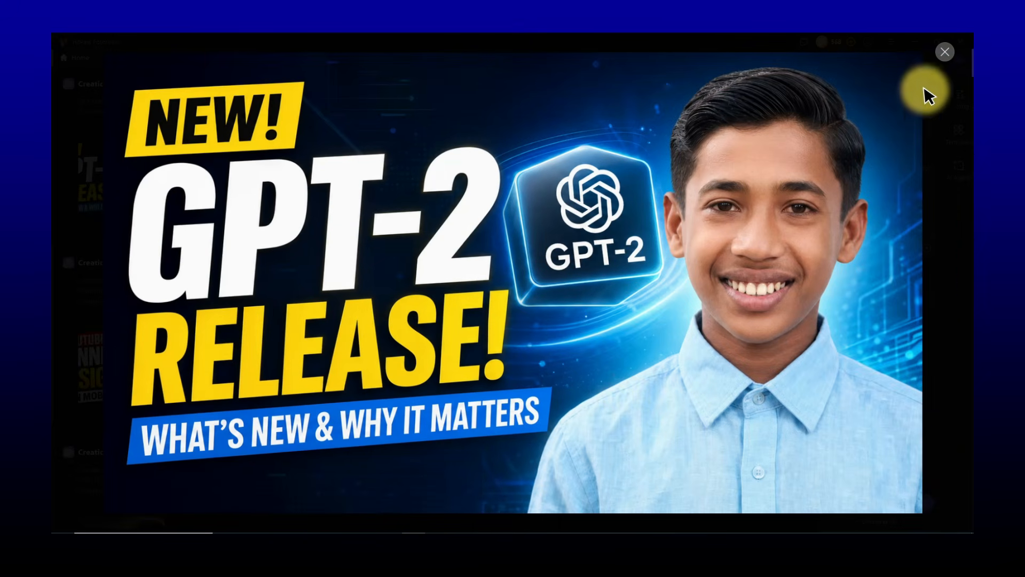
click(949, 53)
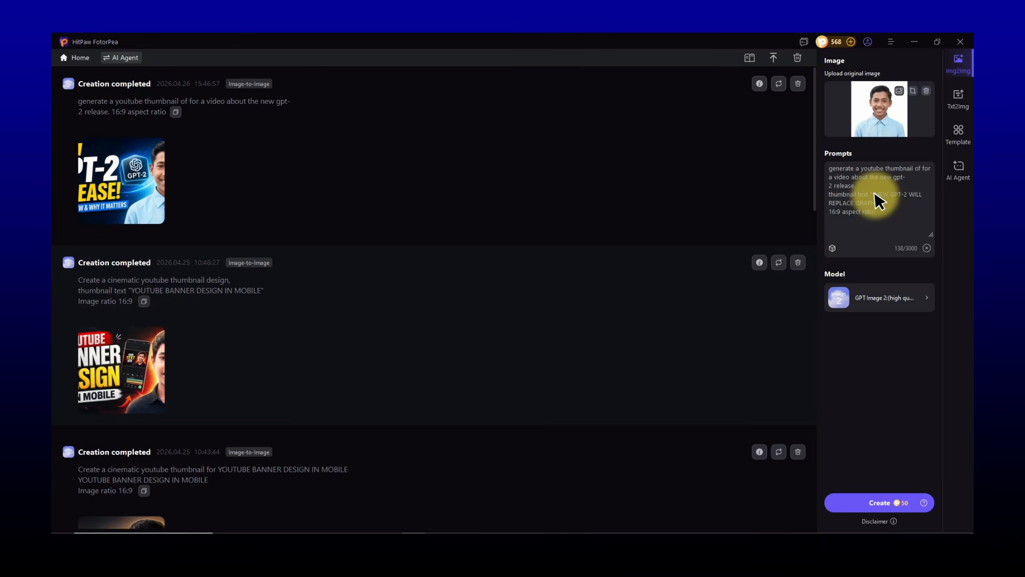
Complete the prompt's thumbnail text as "NEW GPT-2 WILL REPLACE GRAPHIC DESIGNERS" and generate a new thumbnail.
text(ESIGNERS")
click(875, 502)
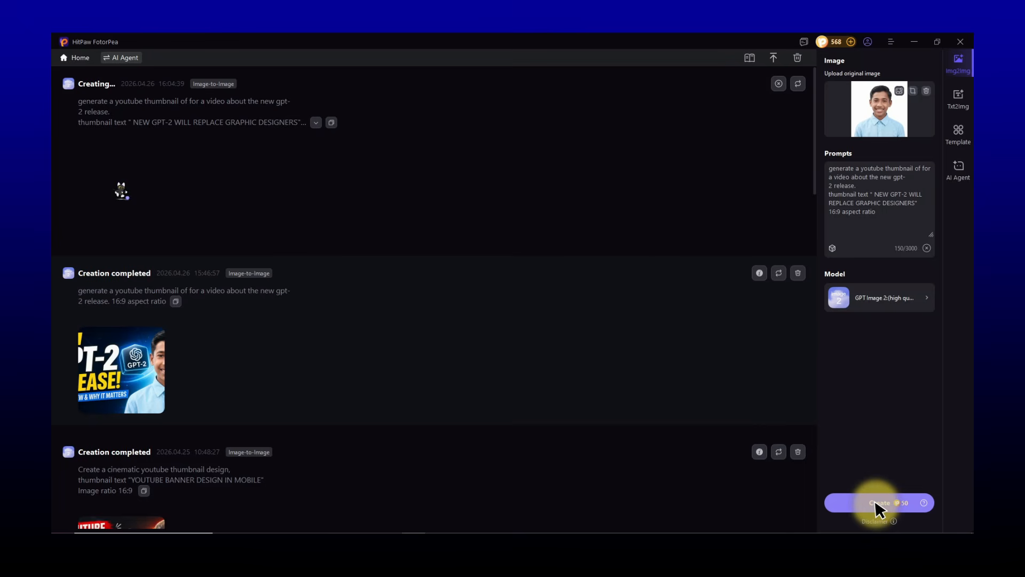
Examine the new graphic designers thumbnail enlarged, checking the face, the robot, the design app icons and the text.
click(118, 180)
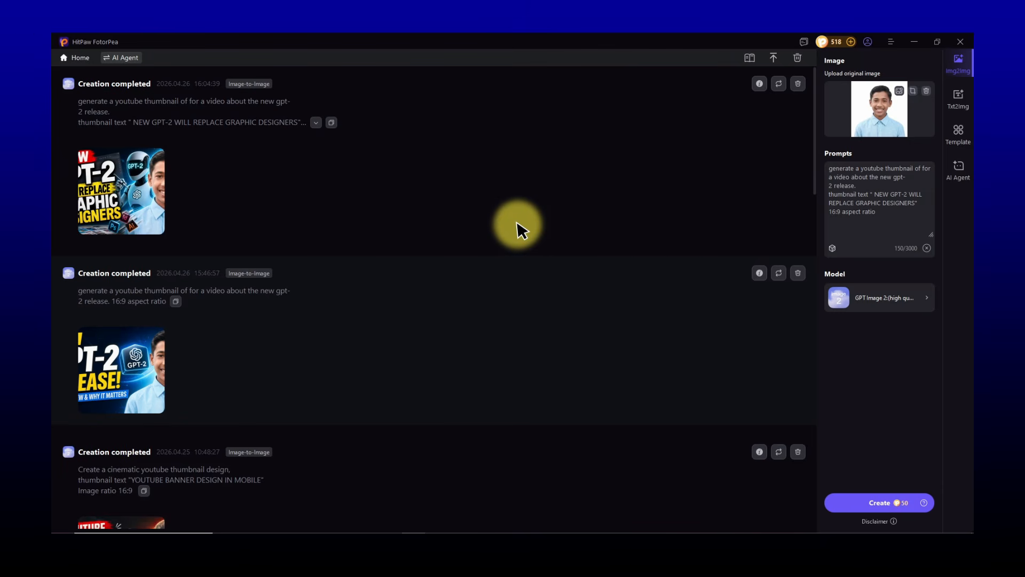
click(138, 187)
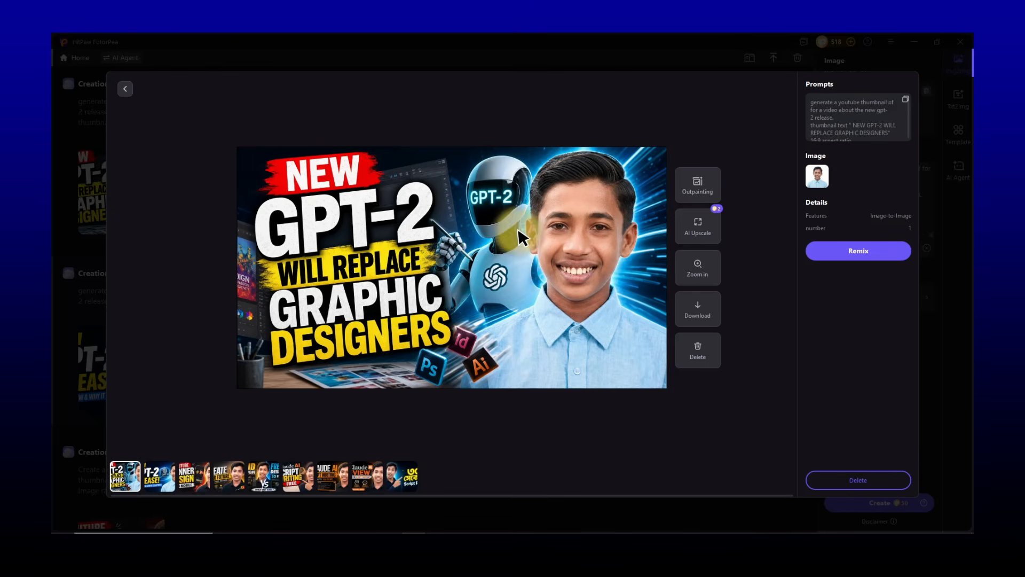
click(695, 266)
scroll(838, 312, up, 3)
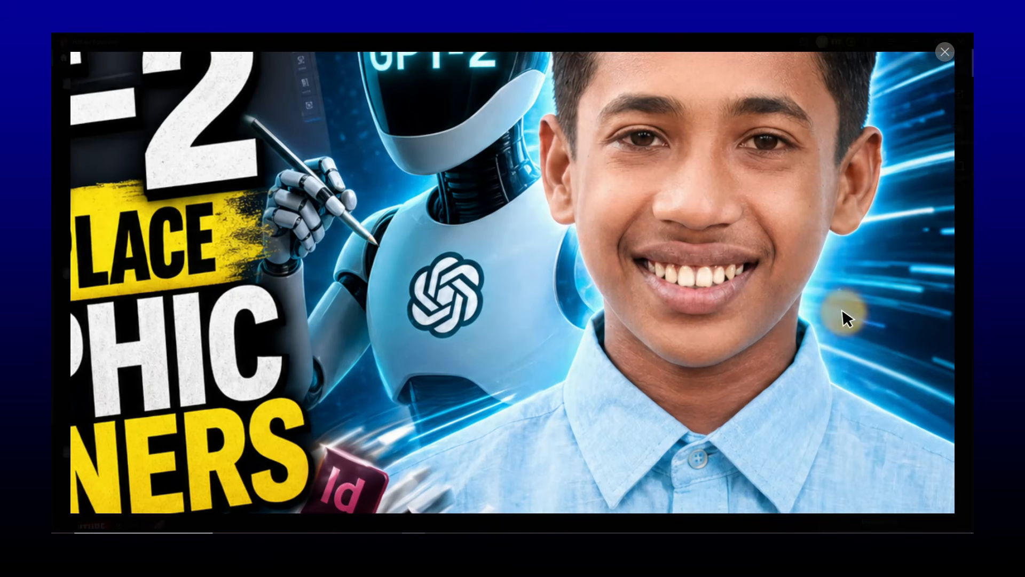
drag(846, 391, 676, 238)
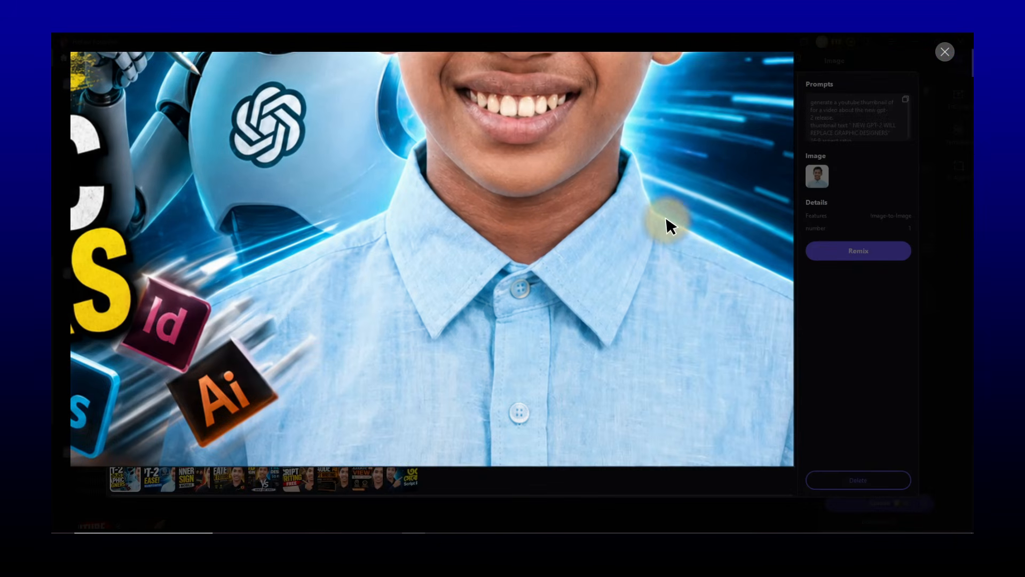
drag(204, 306, 464, 329)
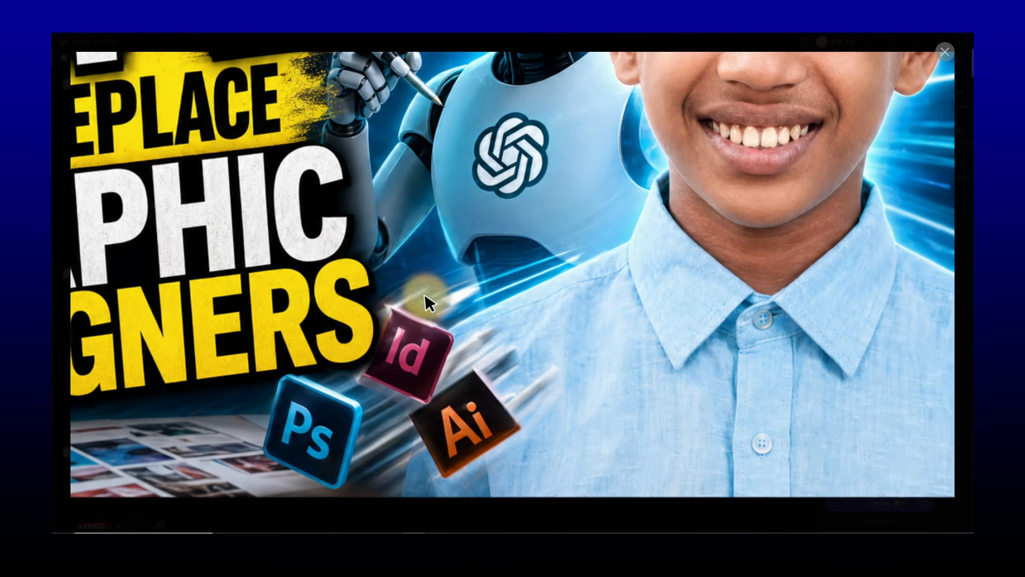
drag(447, 242, 450, 285)
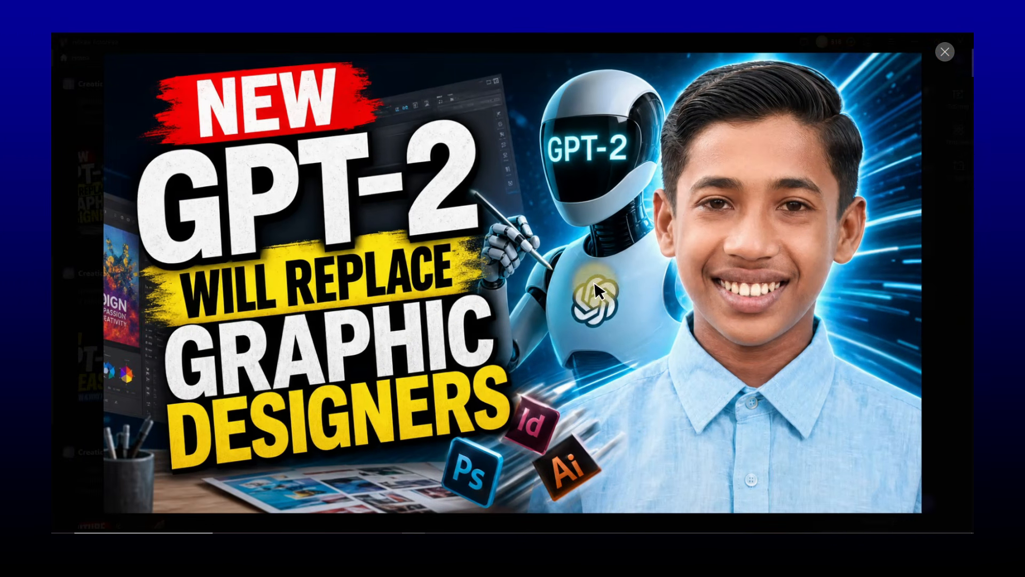
click(945, 54)
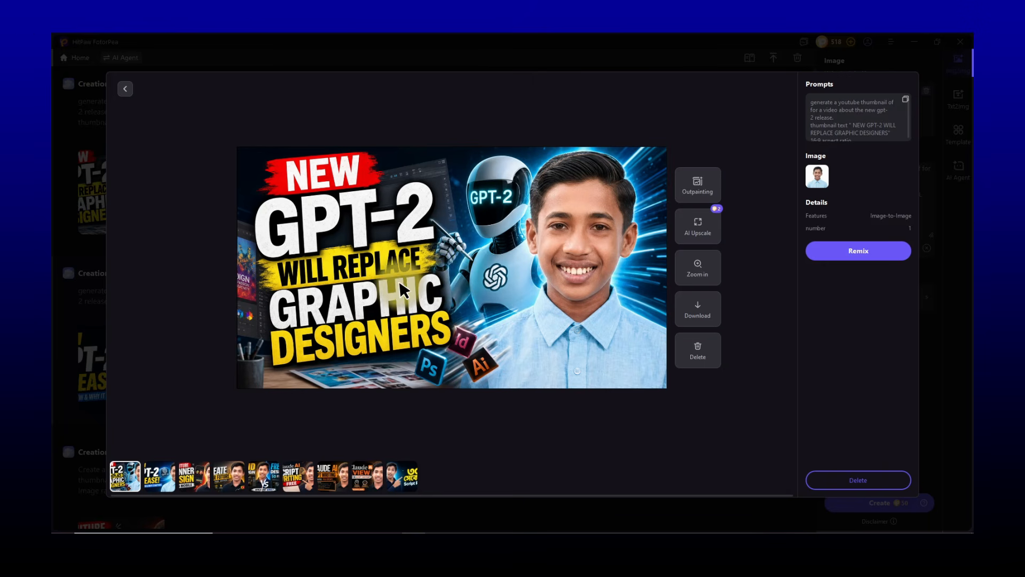
Generate a 1:1 social media ad post for the Apple Watch from the watch_og_1ff2ee953 image and view it enlarged.
click(809, 113)
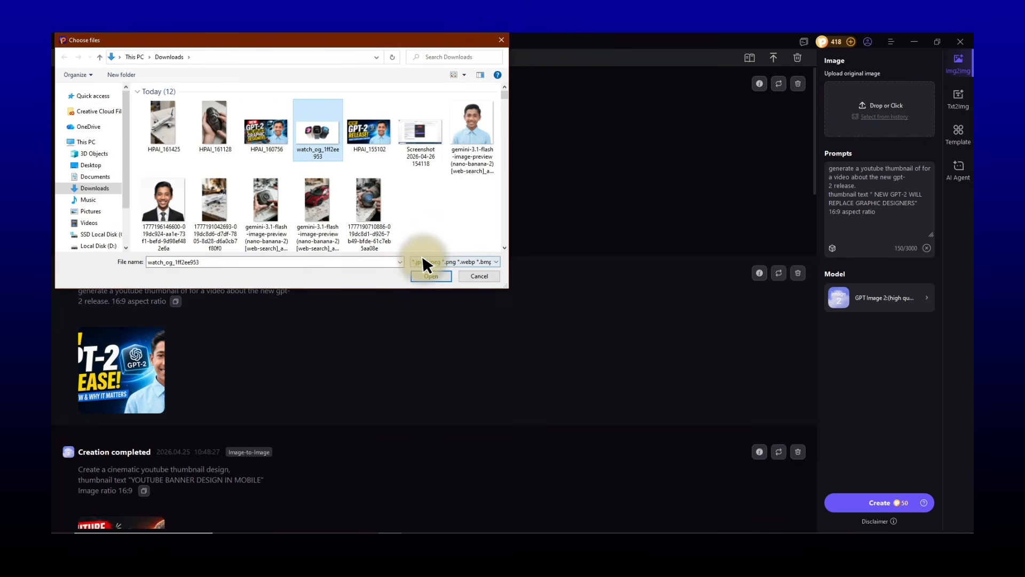
click(432, 276)
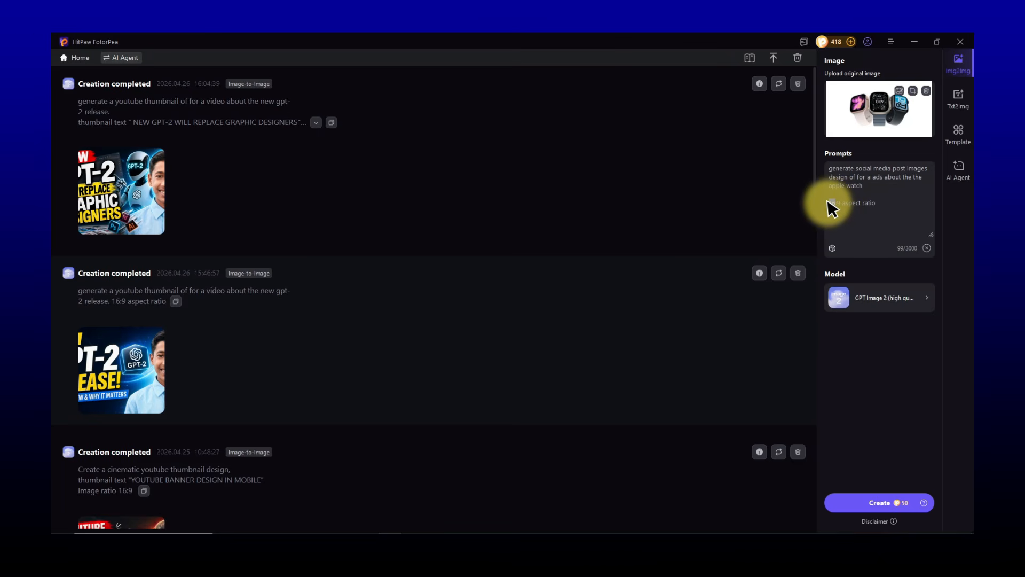
text(1:)
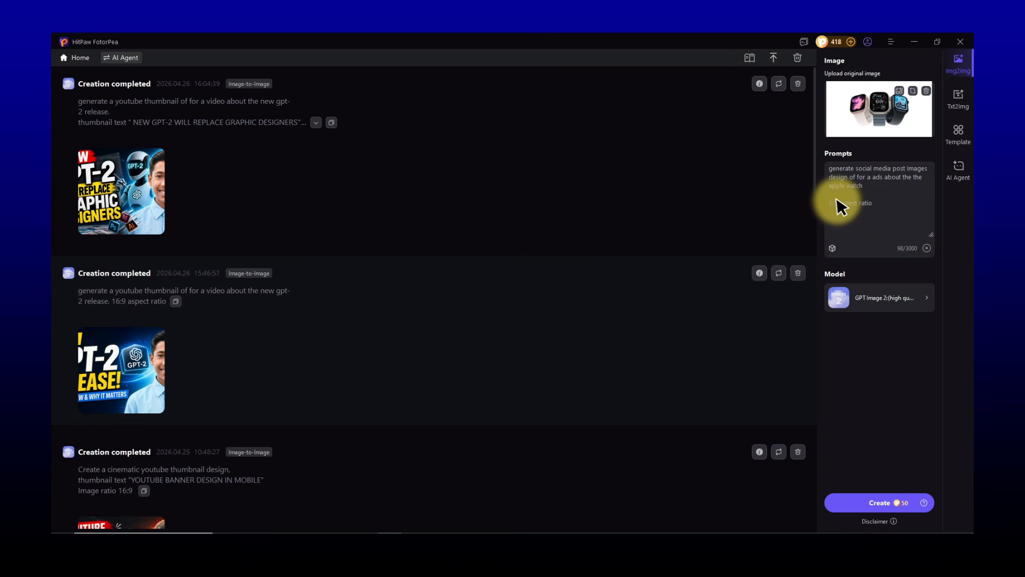
text(1)
click(876, 501)
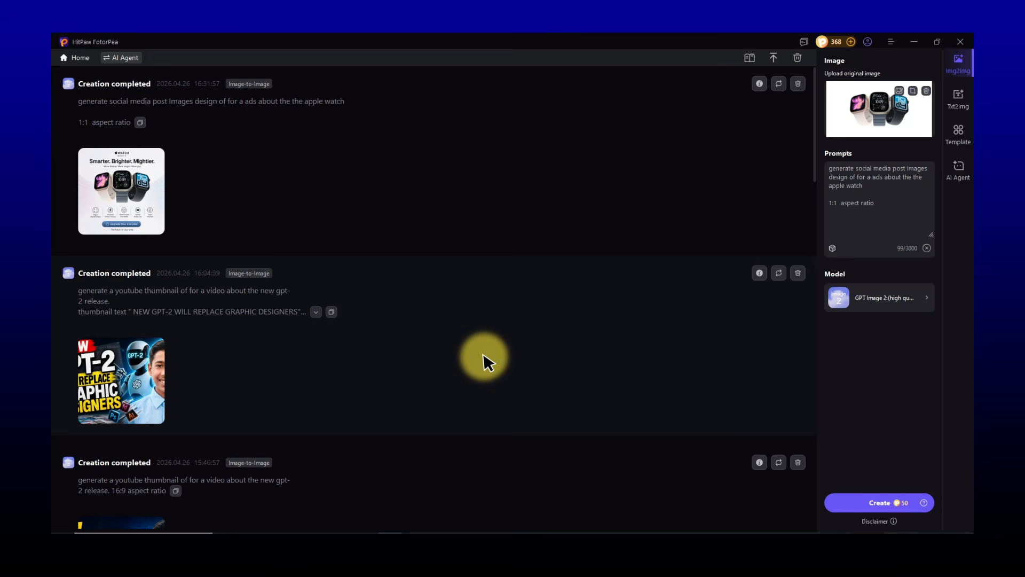
click(130, 185)
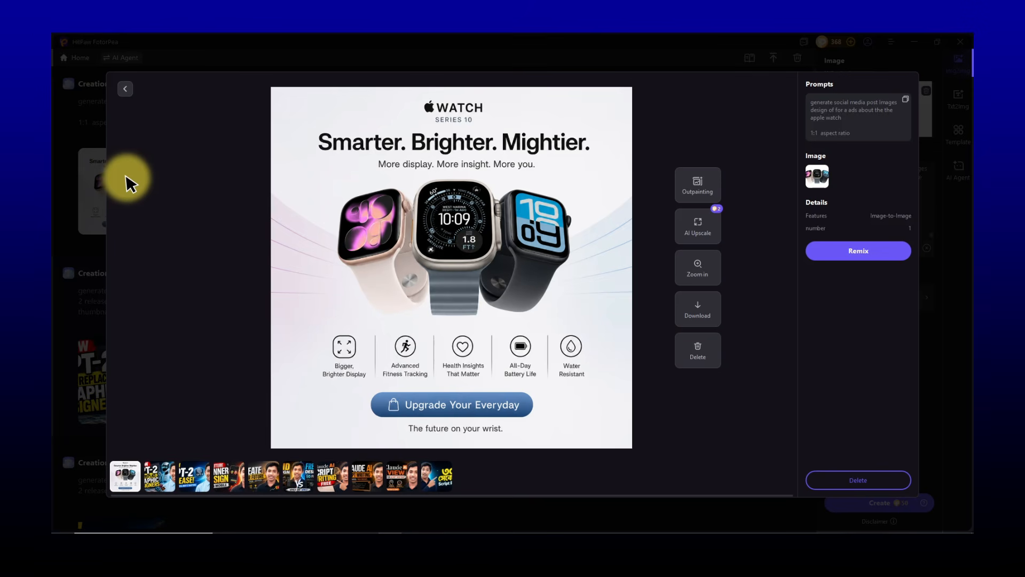
key(Escape)
Replace the source image with the Downloads portrait of the young man in a black suit and tie.
click(889, 108)
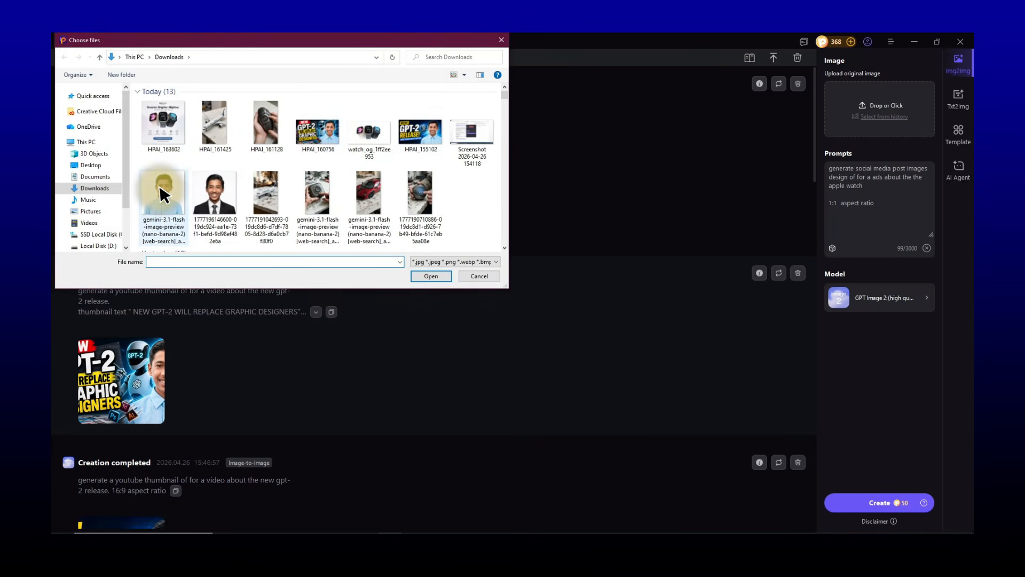
click(214, 196)
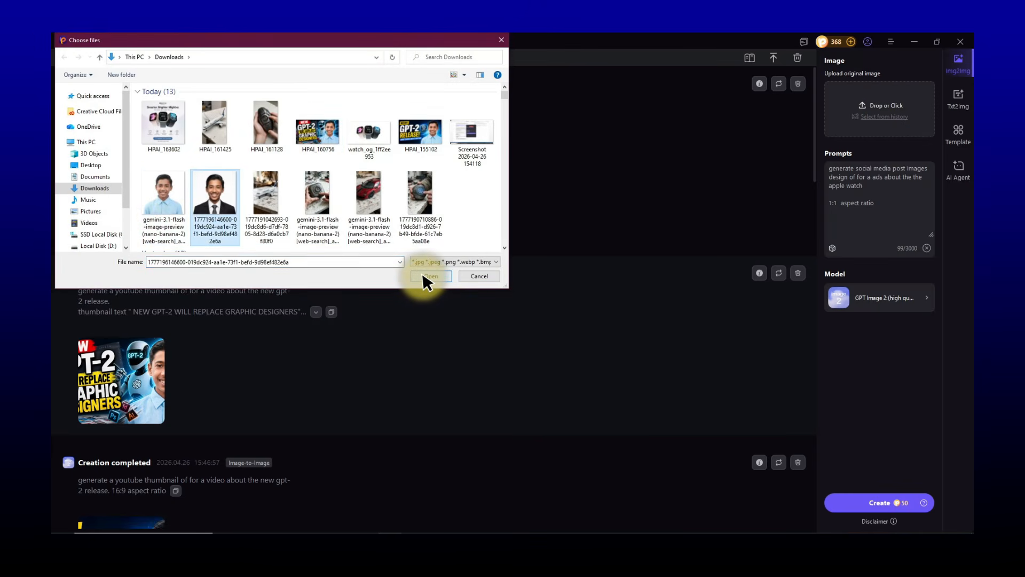
click(430, 277)
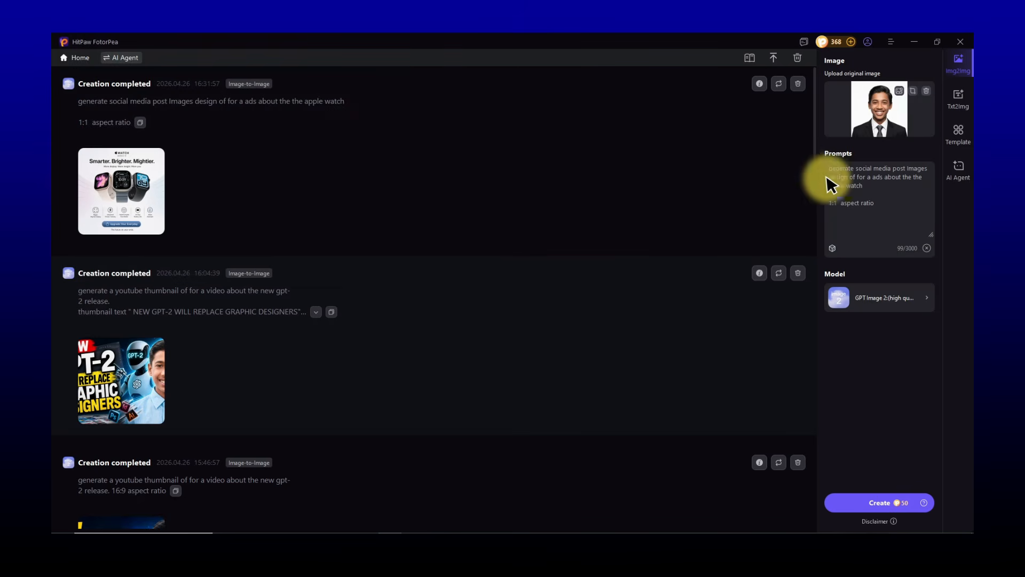
Replace the prompt with "generate a love story movie poster design of about the the love 1:1 aspect ratio" and generate the poster.
click(863, 179)
key(ctrl+a)
text(generate a love story movie poster design of about the the love 1:1  aspect ratio)
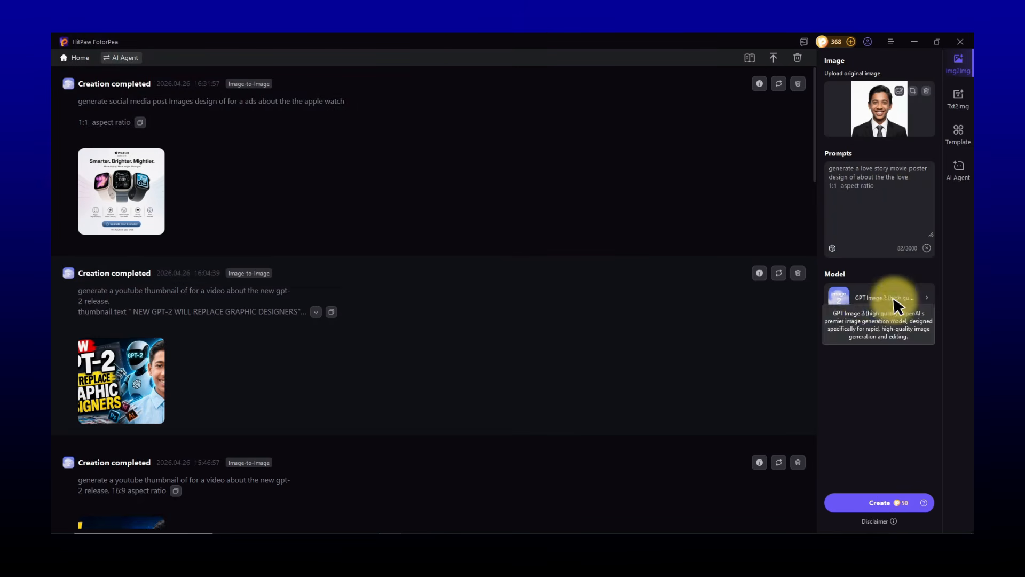
click(864, 501)
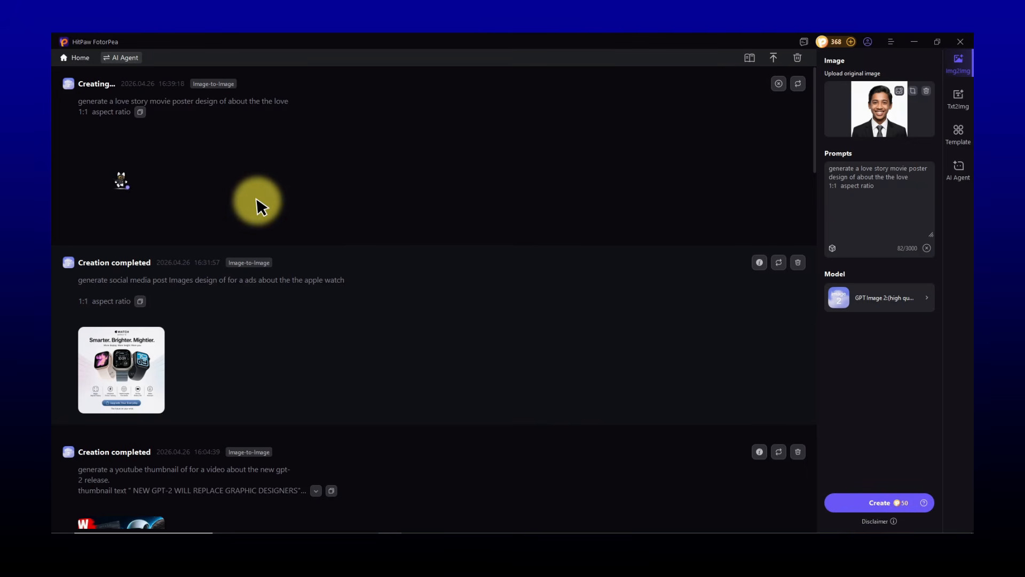
Examine the generated movie poster enlarged, checking the faces, the title lettering, the small credits and the photos.
click(135, 186)
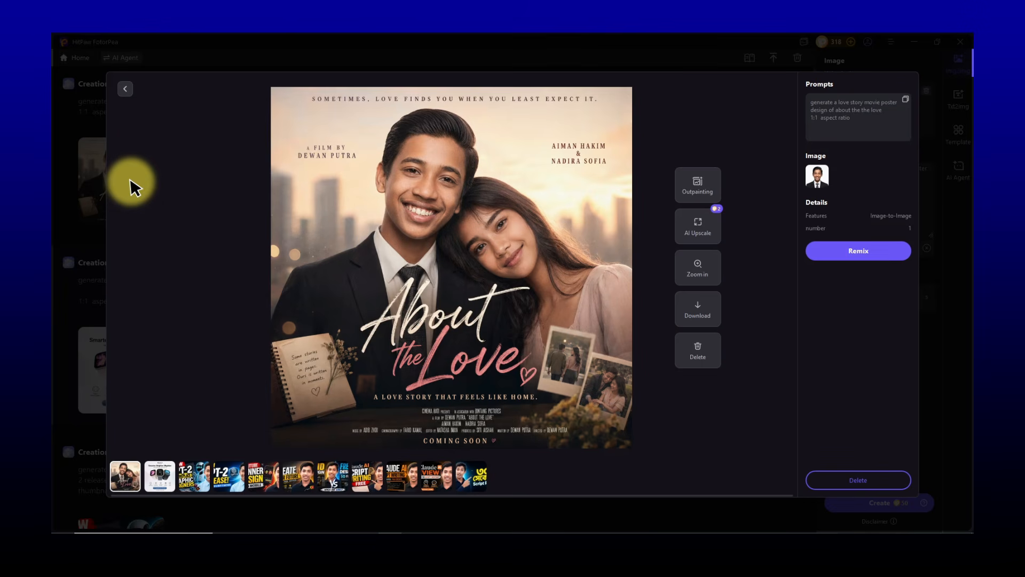
click(513, 210)
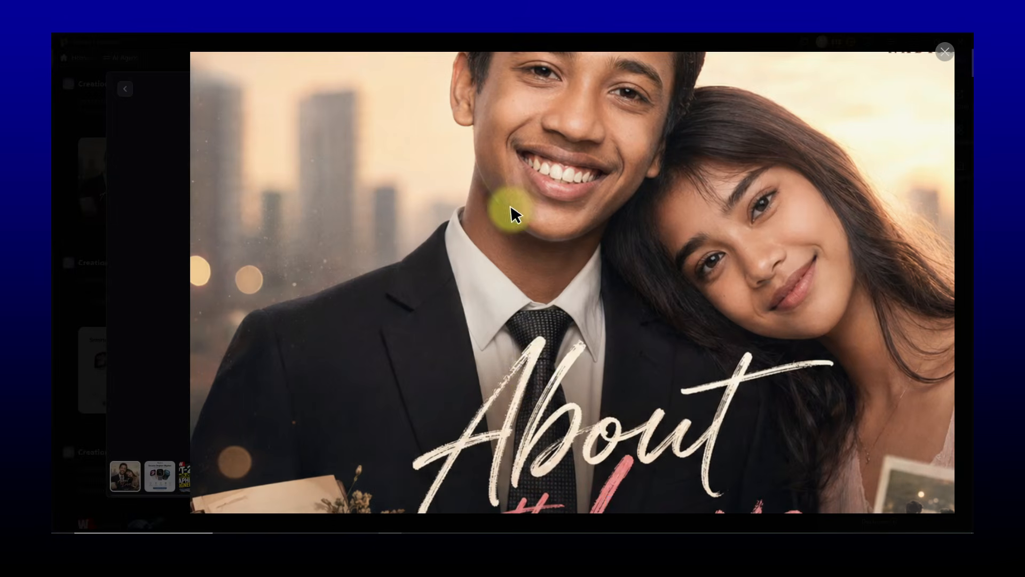
scroll(600, 393, down, 5)
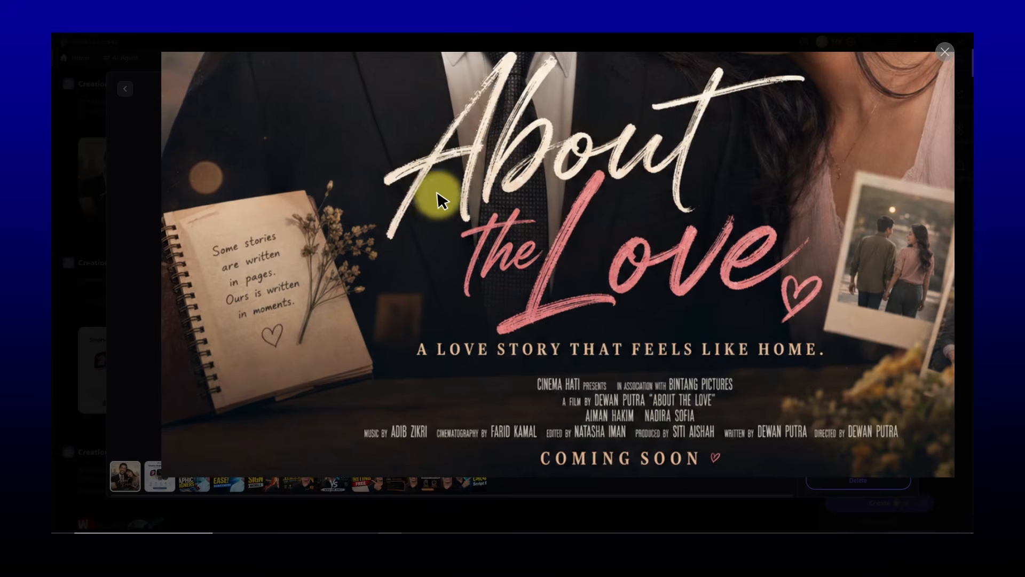
drag(424, 197, 391, 256)
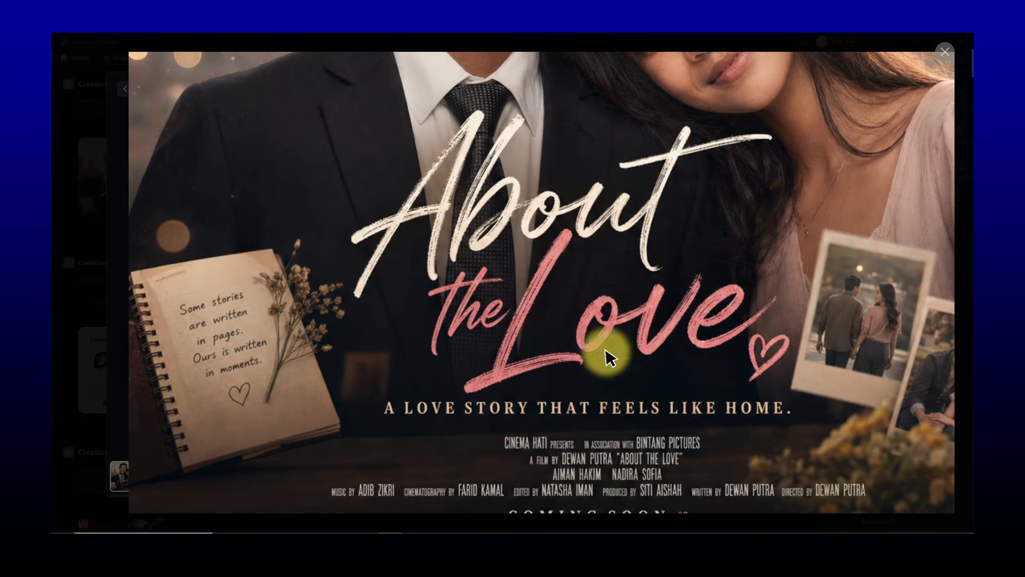
scroll(579, 297, down, 3)
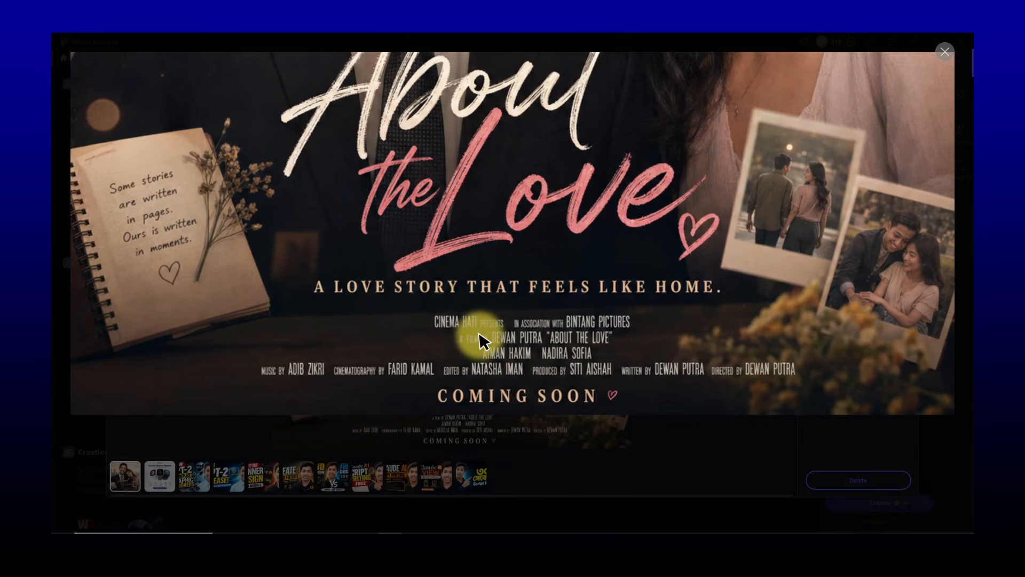
scroll(479, 336, up, 3)
scroll(492, 328, down, 1)
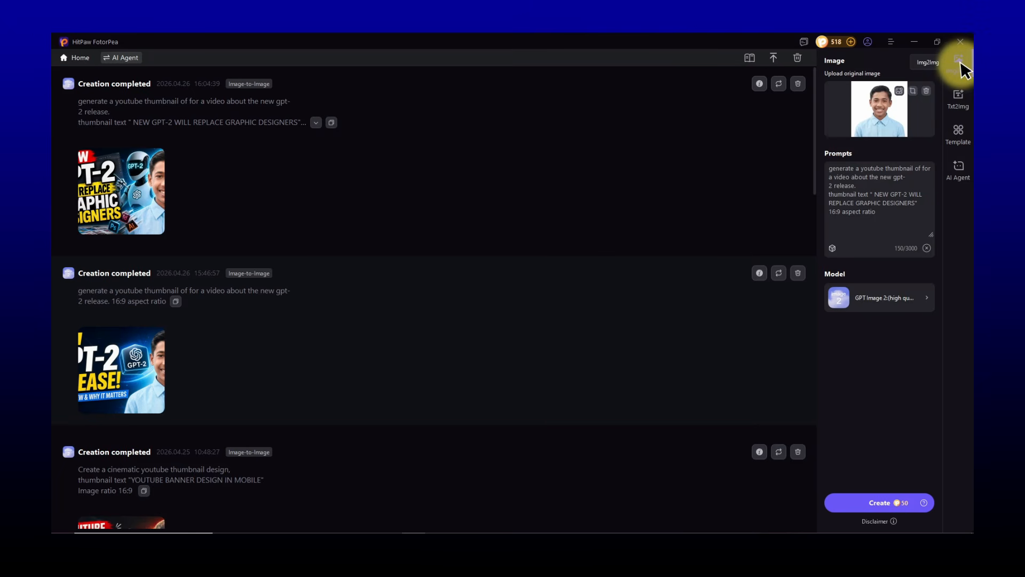
Switch to text-to-image generation, and copy the first image prompt of SET 1 — AIRPLANE TRANSFORMATION in the Word document.
click(959, 96)
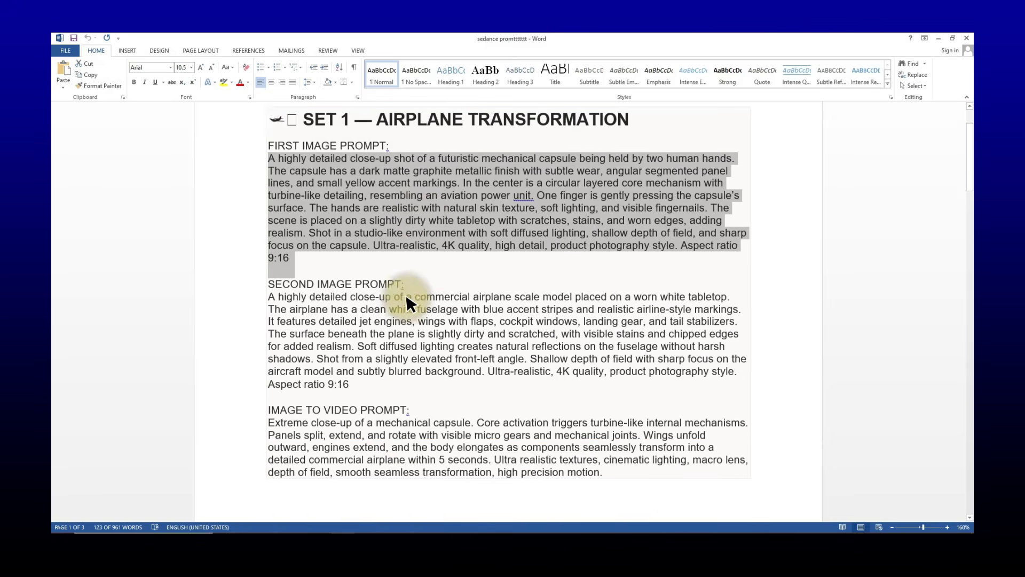
scroll(405, 292, down, 7)
scroll(409, 304, down, 15)
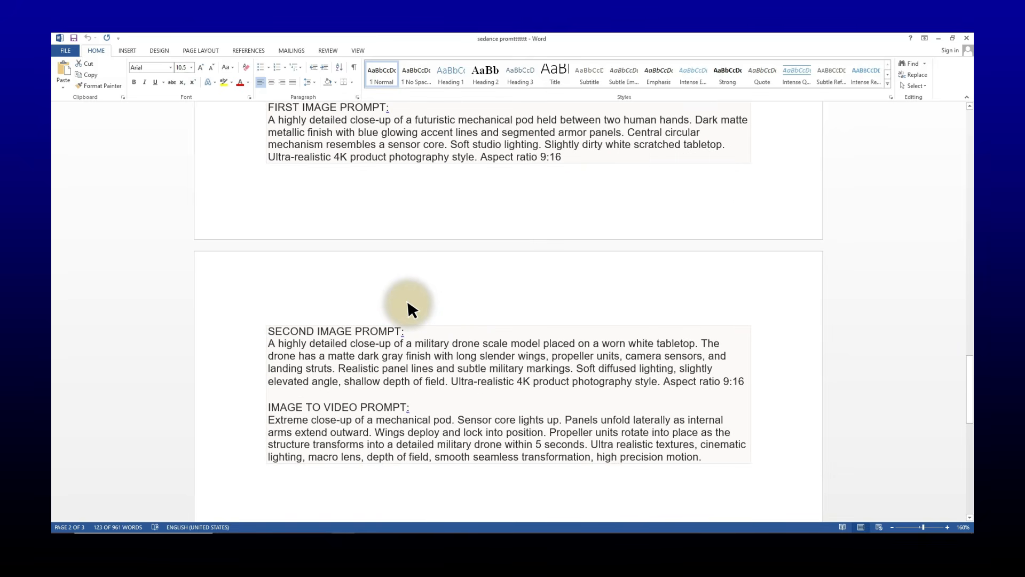
scroll(417, 315, down, 3)
scroll(419, 318, up, 8)
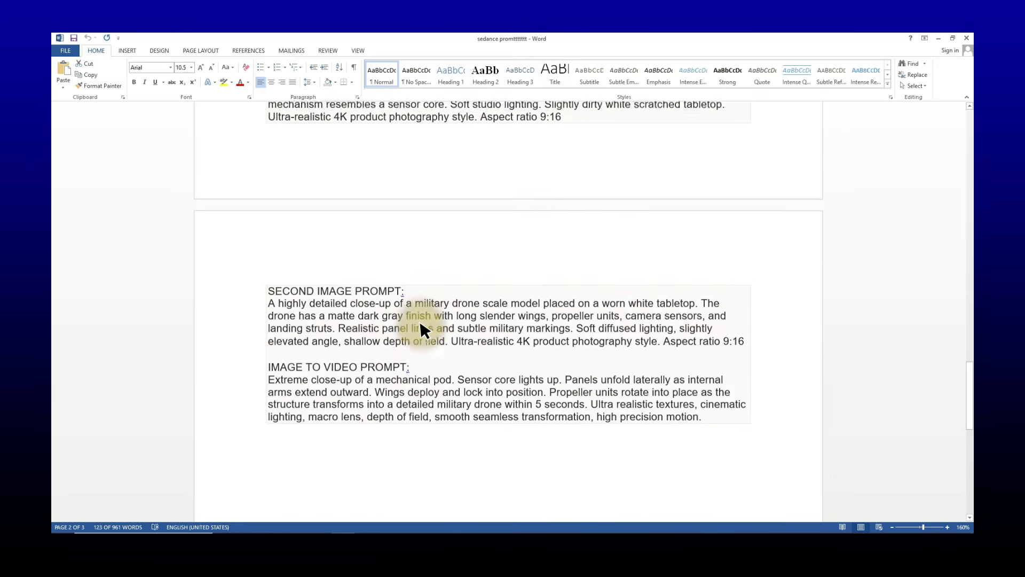
scroll(422, 320, up, 15)
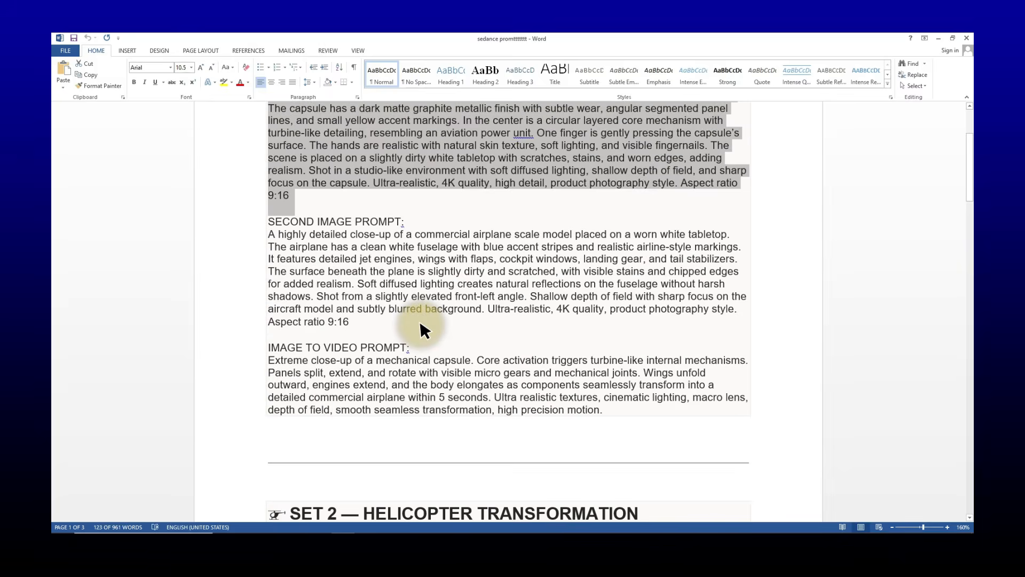
scroll(404, 304, down, 1)
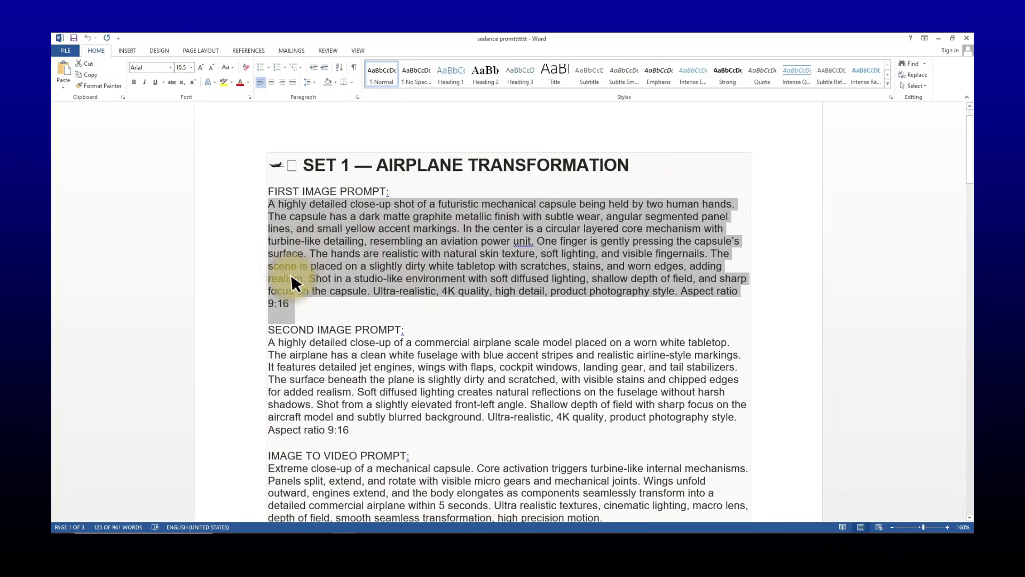
scroll(291, 261, down, 1)
click(272, 167)
drag(268, 168, 335, 263)
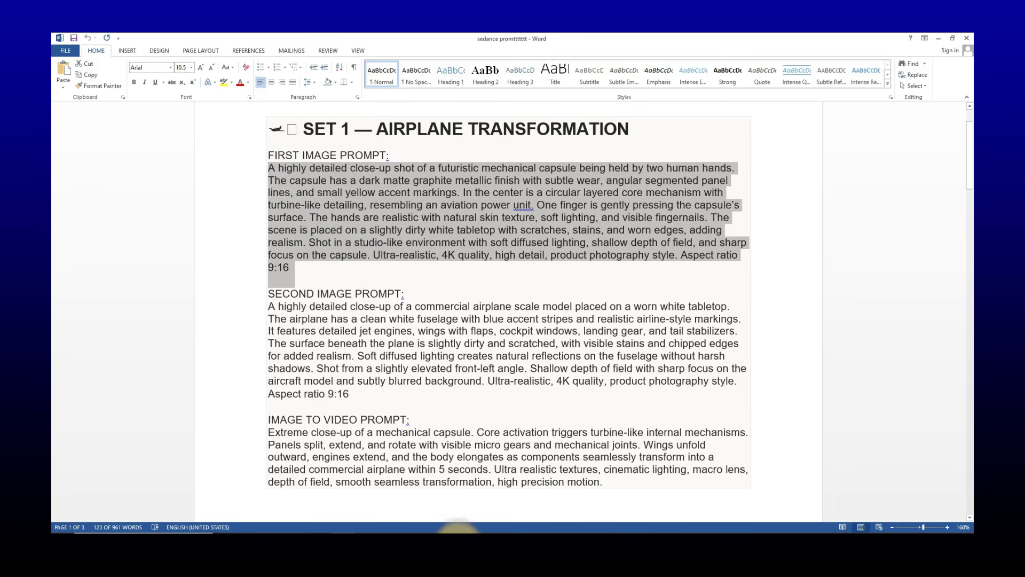
Return to HitPaw FotorPea and paste the copied mechanical capsule prompt as the text-to-image prompt.
click(412, 530)
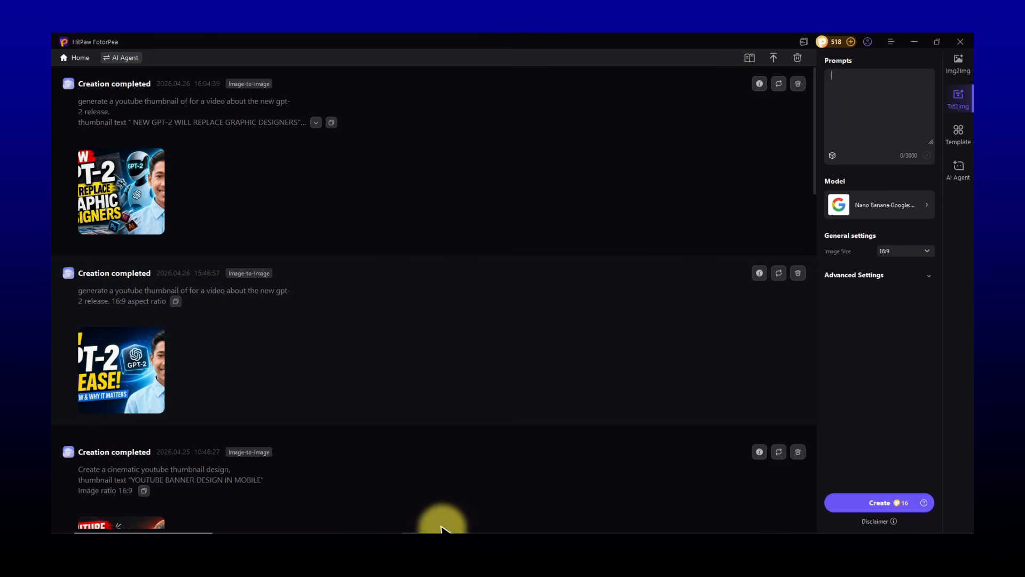
click(880, 111)
key(ctrl+v)
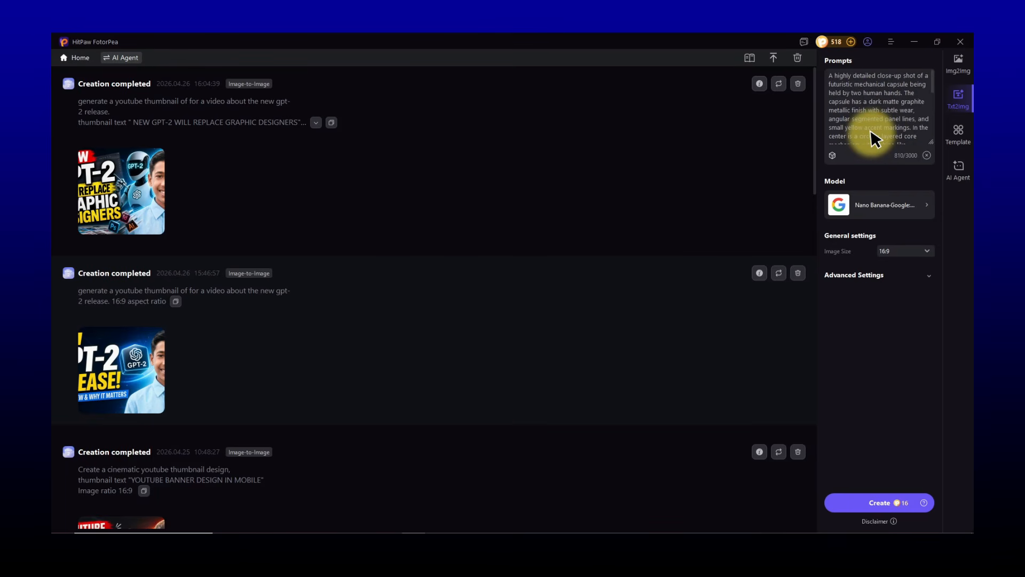
Generate the mechanical capsule image with the high quality GPT Image 2 model and view the result enlarged.
click(882, 204)
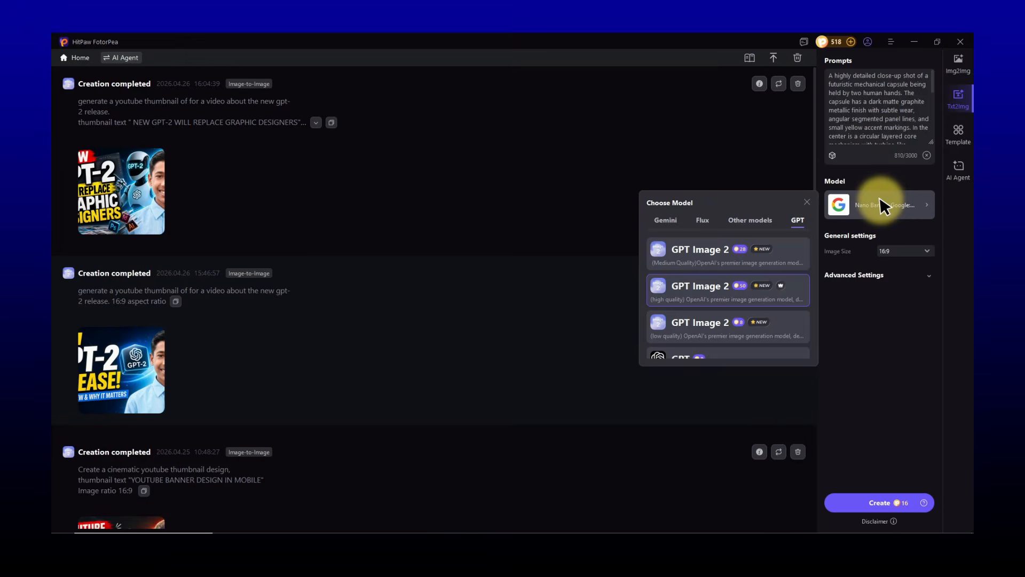
click(798, 220)
click(708, 293)
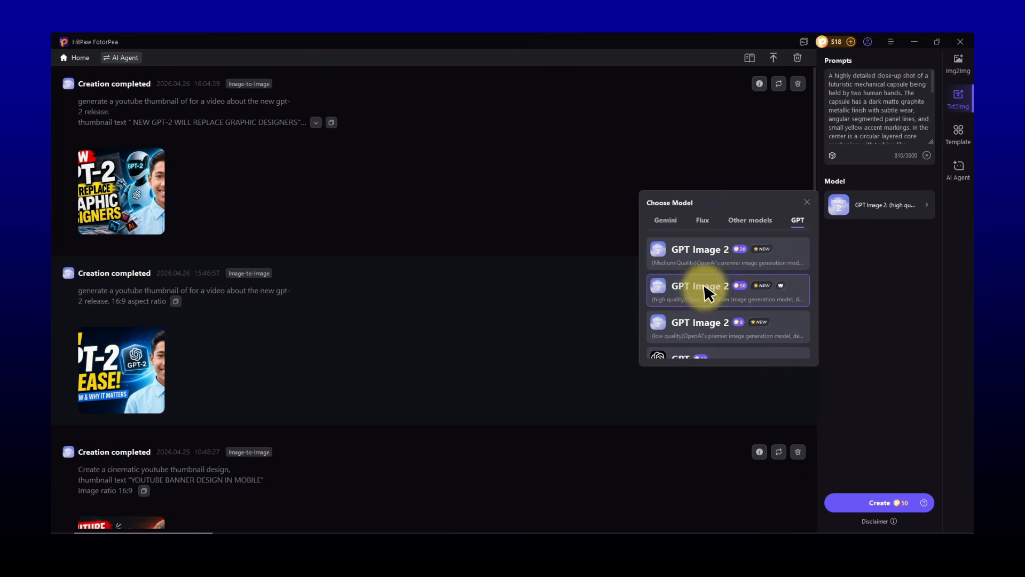
click(887, 500)
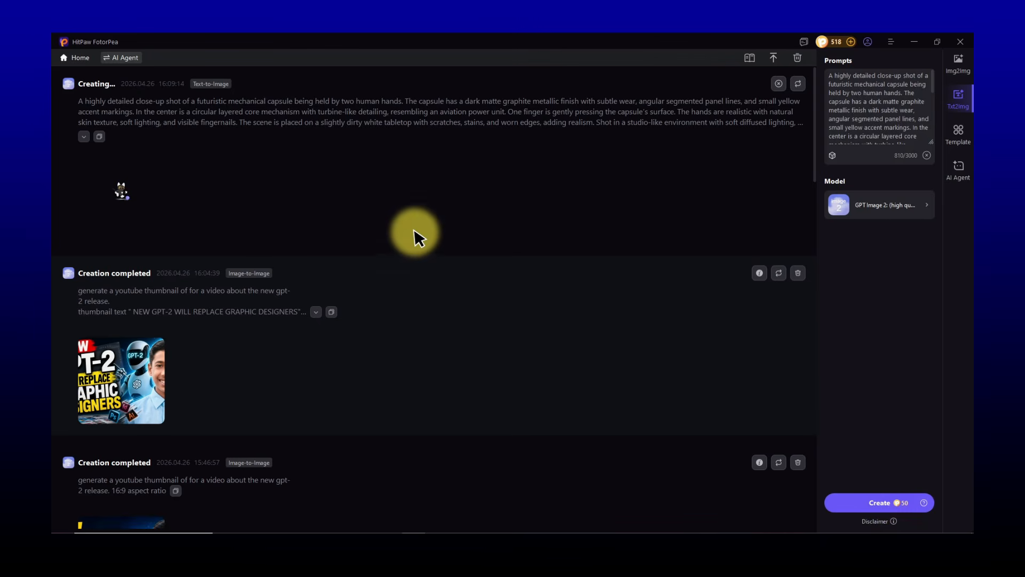
click(128, 182)
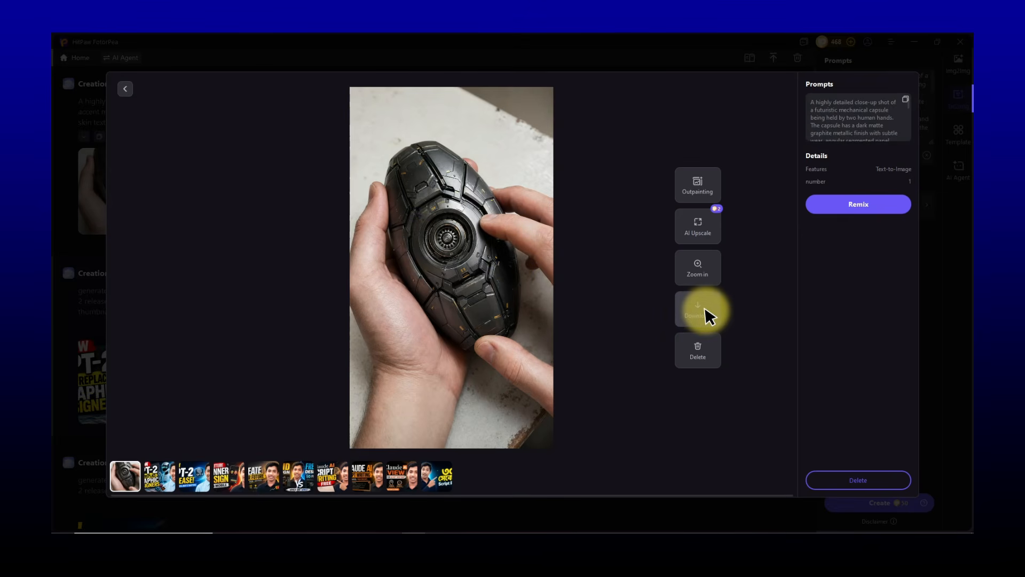
key(Escape)
Copy the second image prompt of SET 1, describing the commercial airplane scale model, from the Word document.
click(343, 542)
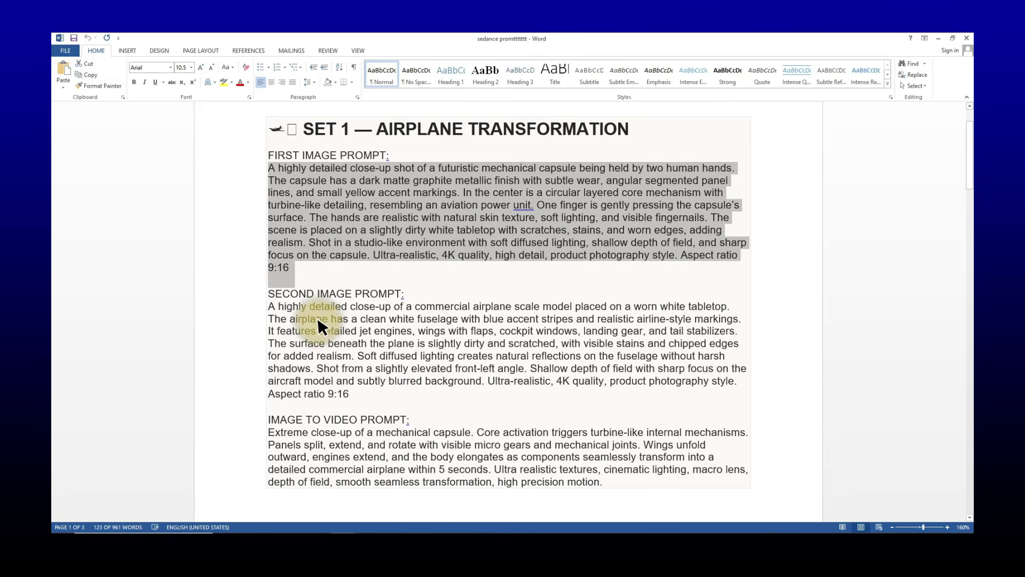
drag(269, 306, 350, 395)
key(ctrl+c)
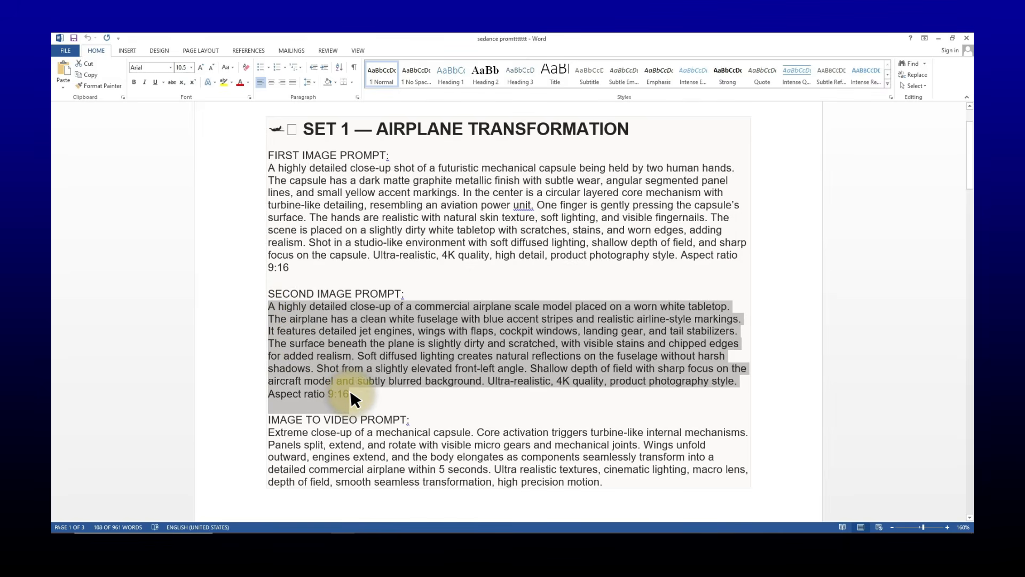
Generate the airplane model image in HitPaw FotorPea, replacing the capsule prompt with the copied one, and open the result enlarged.
click(414, 540)
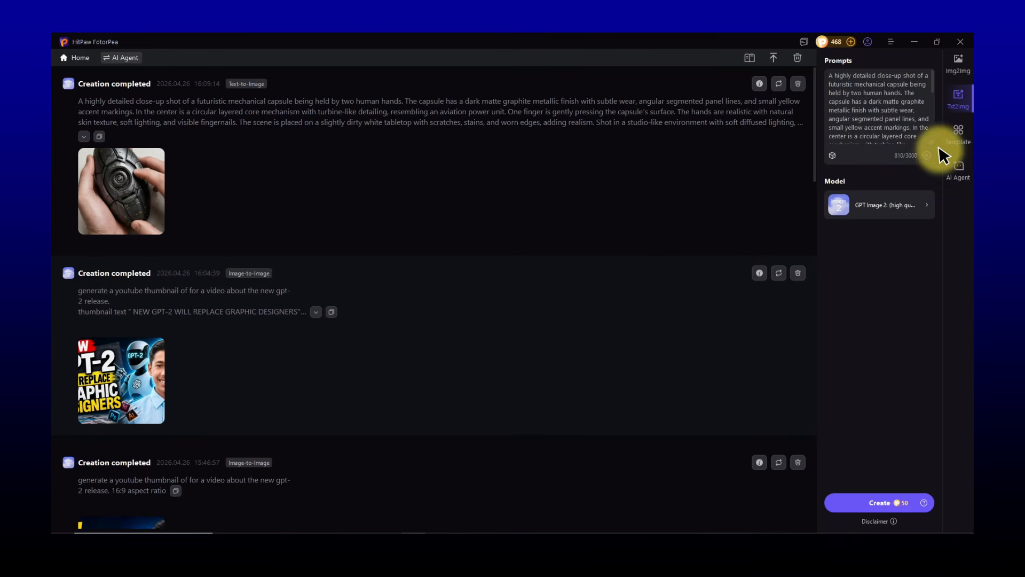
key(ctrl+a)
key(ctrl+v)
click(877, 502)
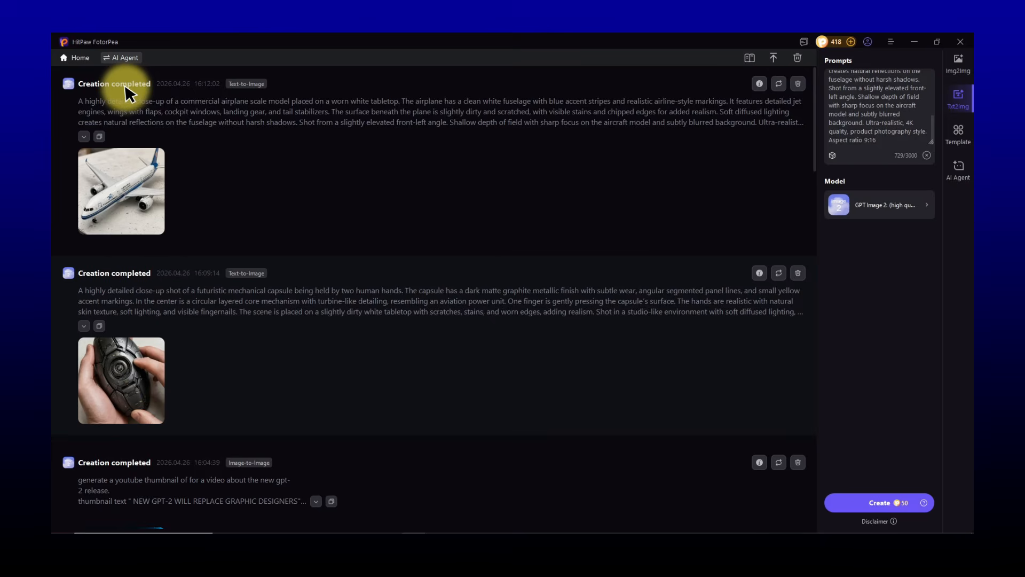
click(130, 171)
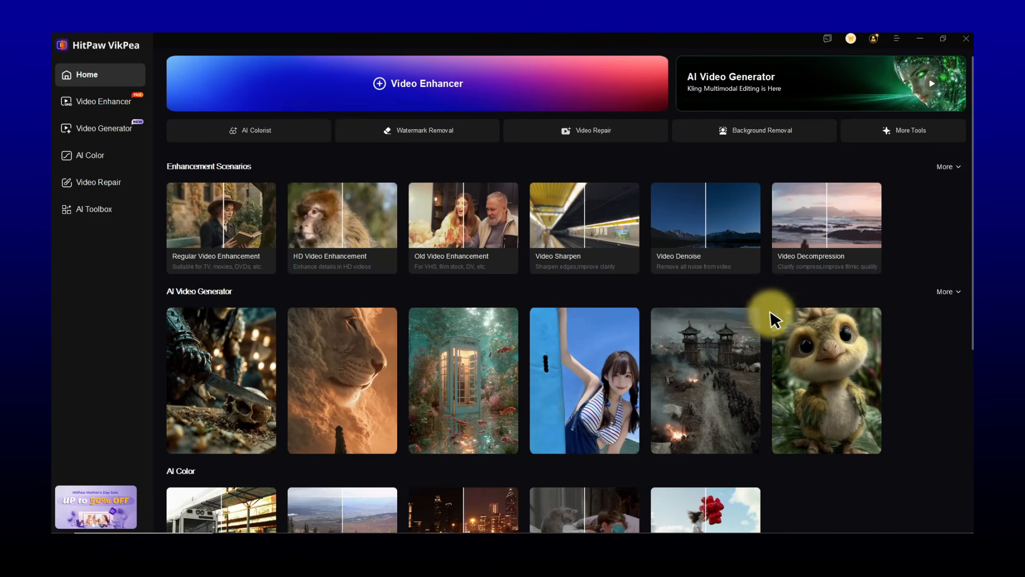
Open the AI Video Generator and choose Seedance 2.0 as the image-to-video model.
mouse_move(185, 224)
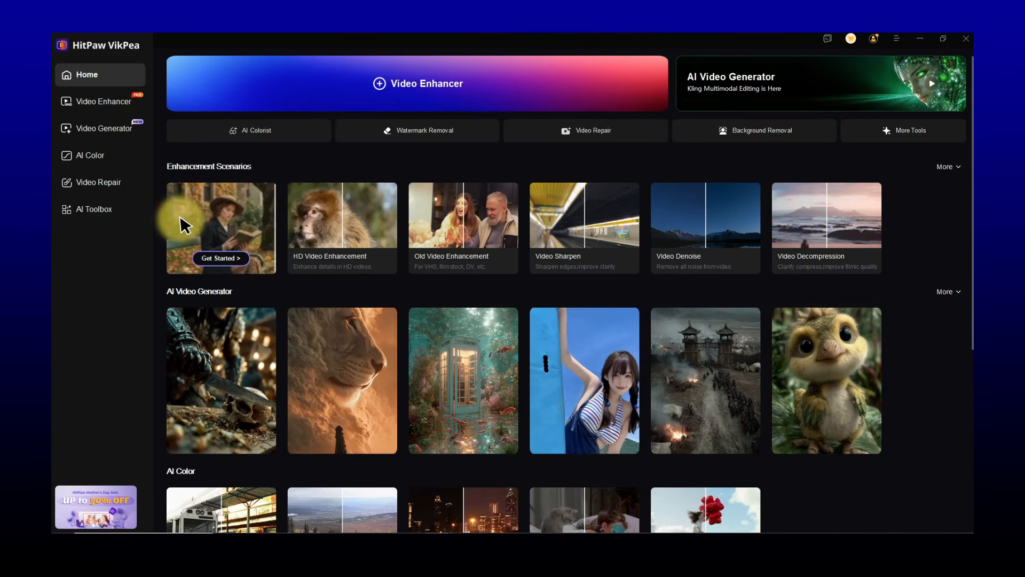
scroll(332, 440, down, 5)
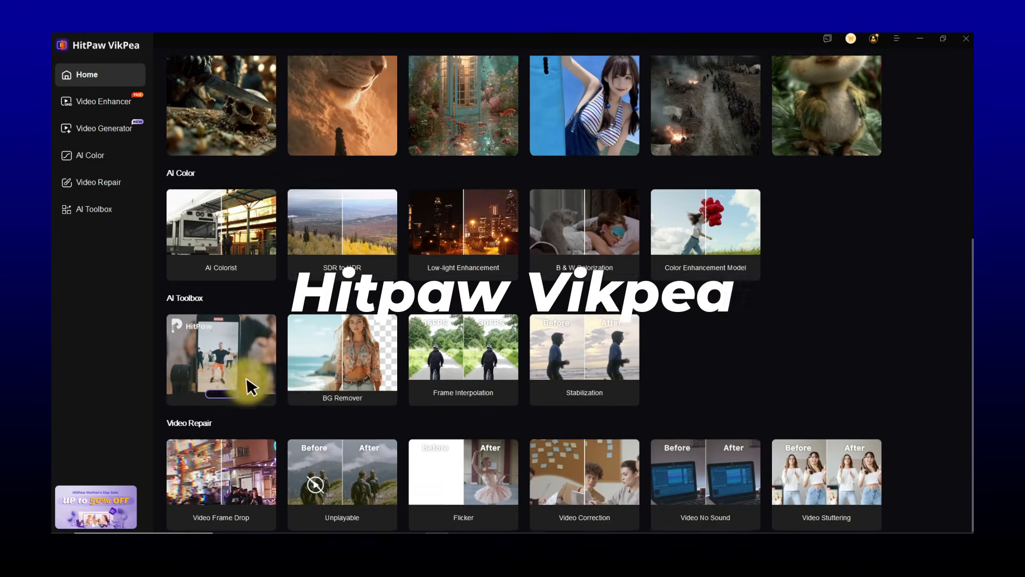
scroll(251, 387, up, 5)
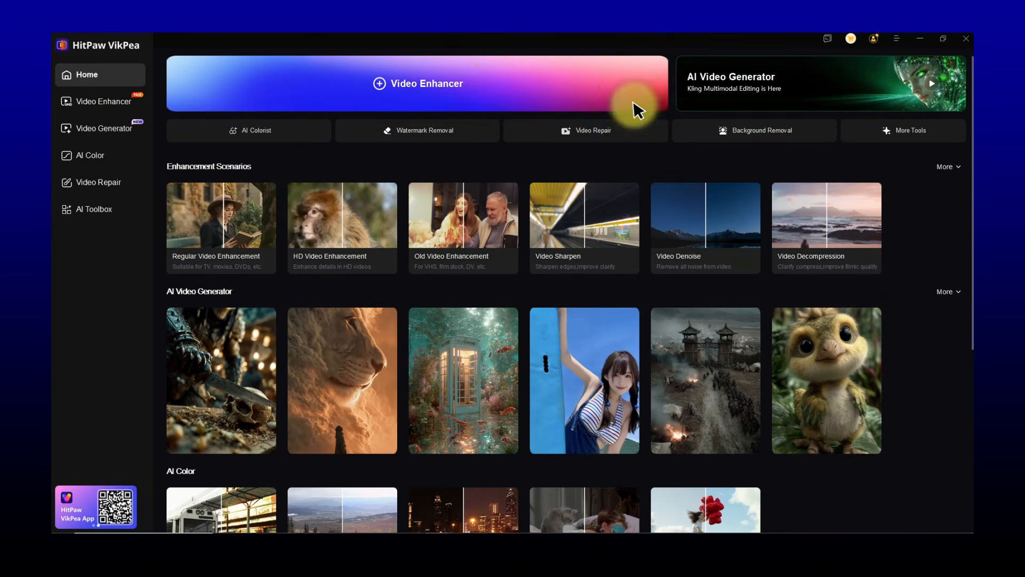
click(780, 85)
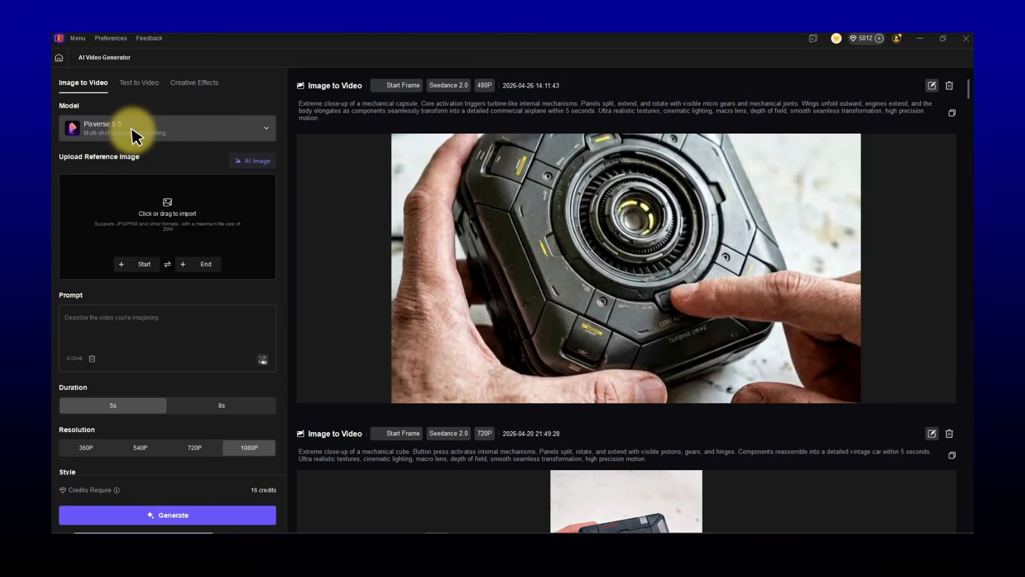
click(133, 127)
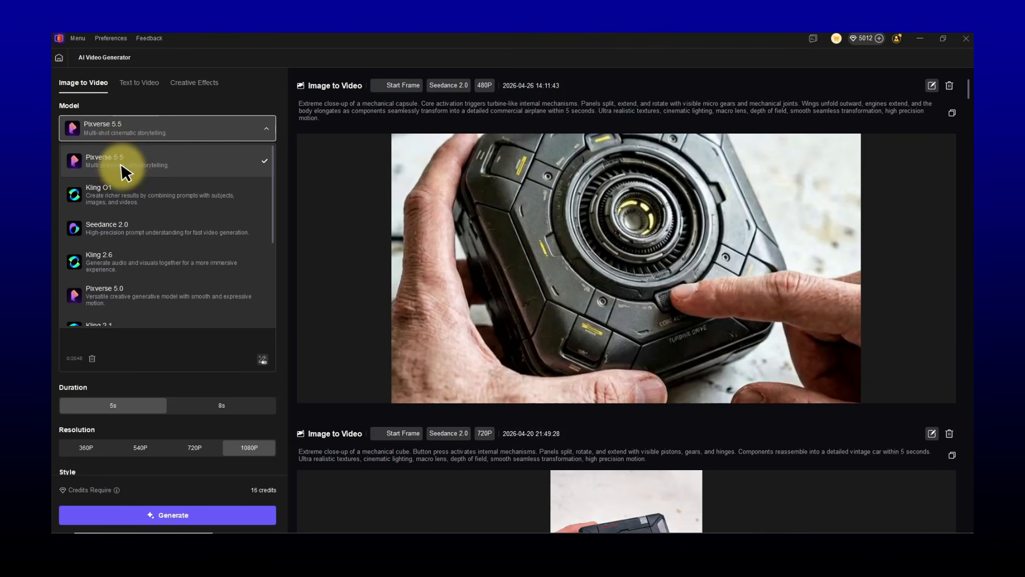
click(131, 223)
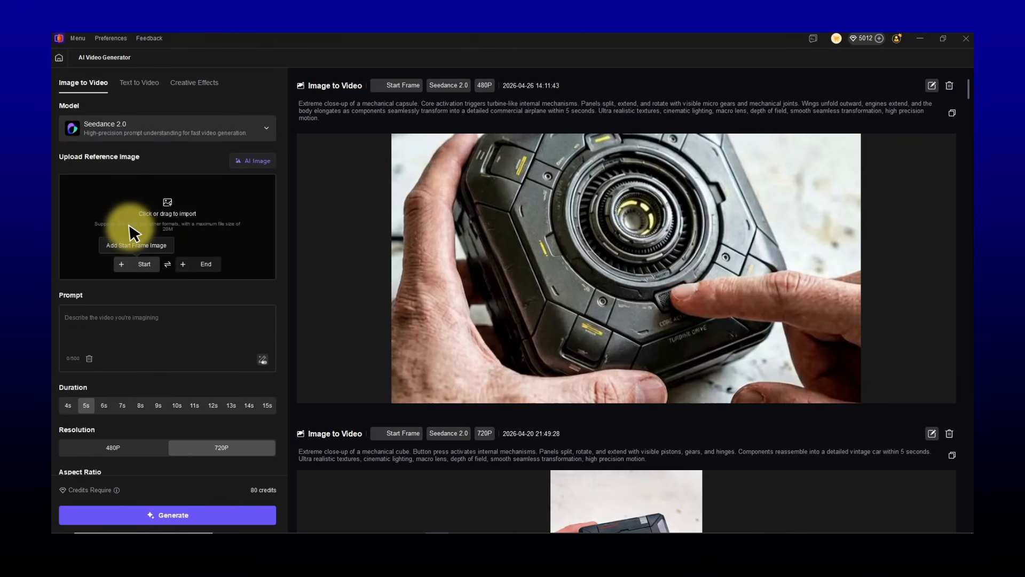
Import the capsule image HPAI_161128 as the start frame and the airplane image HPAI_161425 as the end frame.
click(140, 262)
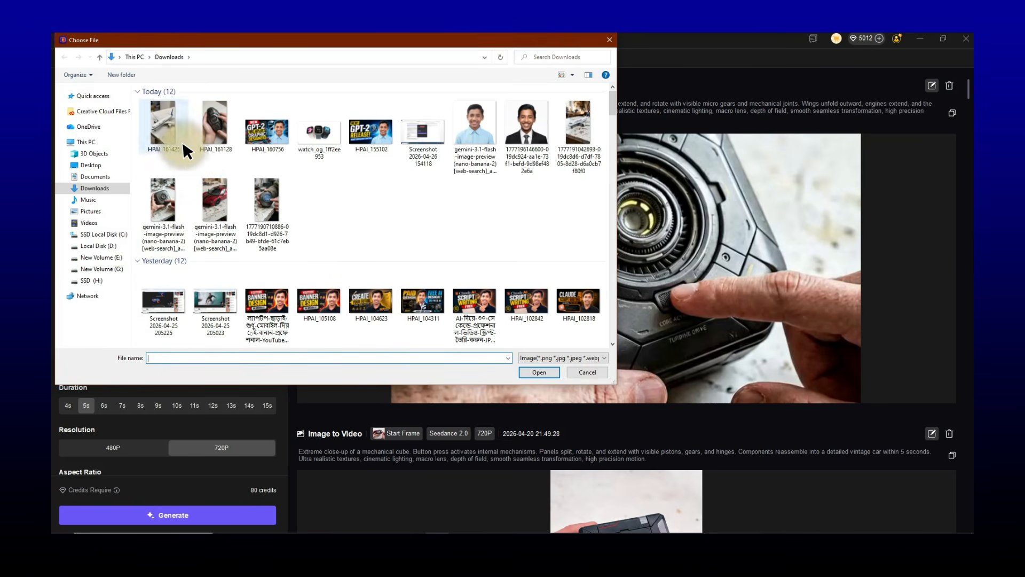
click(225, 128)
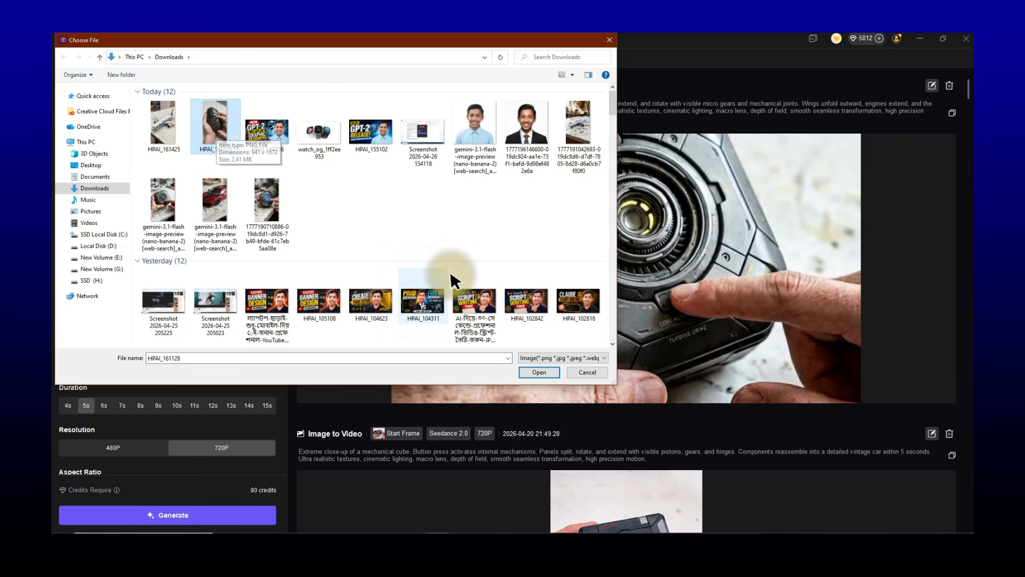
click(539, 373)
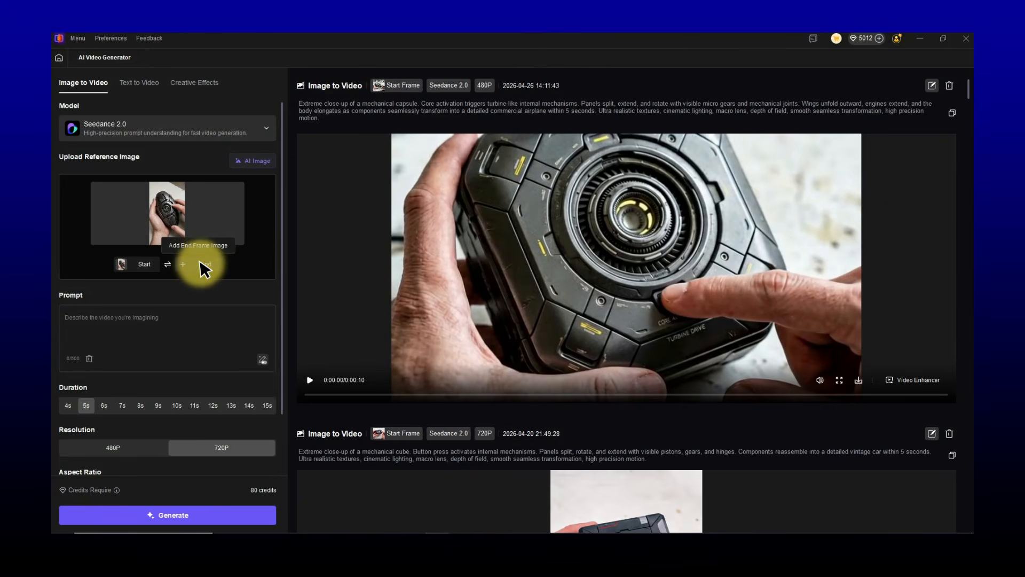
click(201, 261)
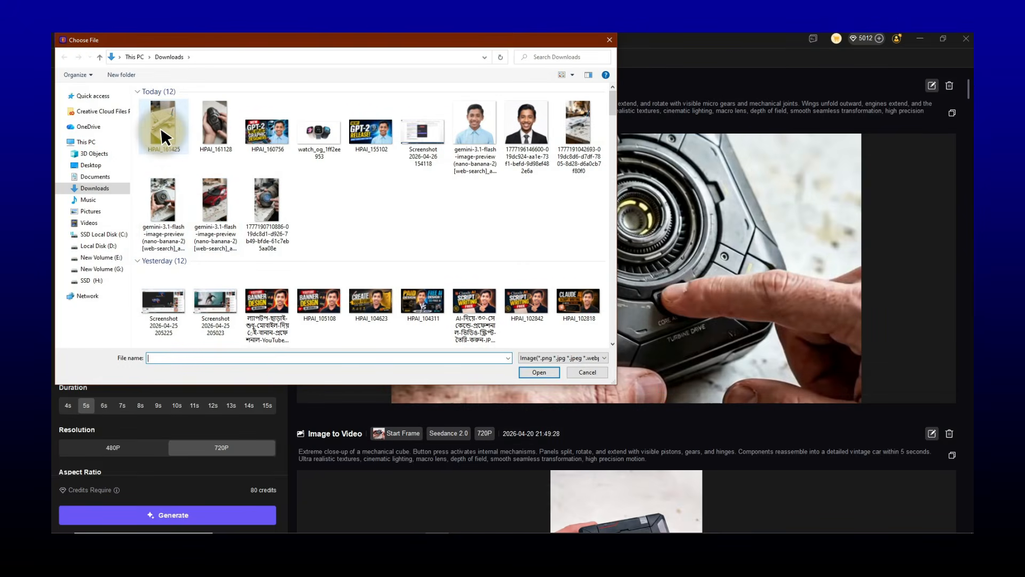
click(539, 372)
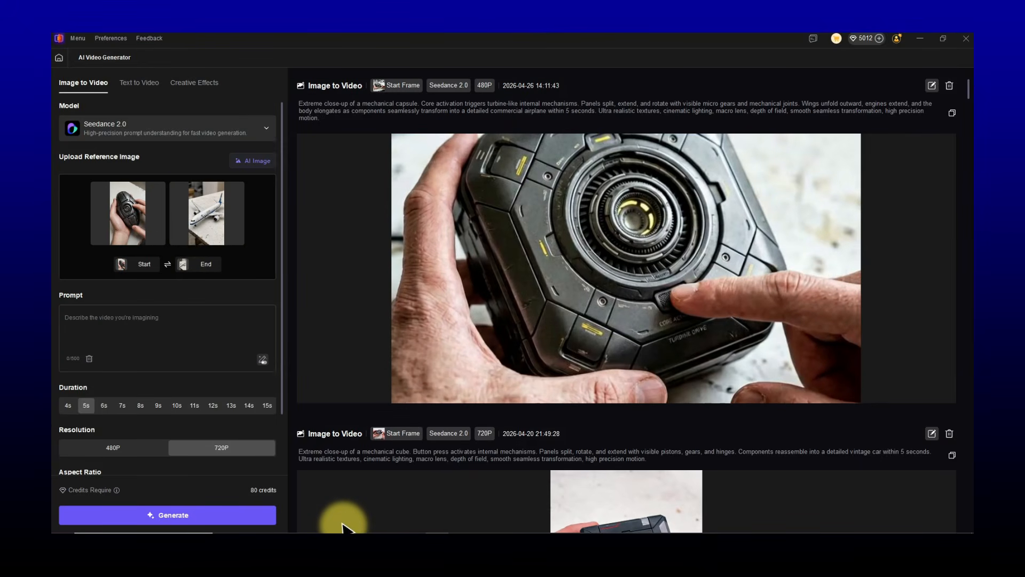
Copy the image-to-video prompt about the mechanical capsule from the Word document and paste it as the video prompt in HitPaw VikPea.
click(344, 540)
scroll(312, 437, down, 2)
click(321, 394)
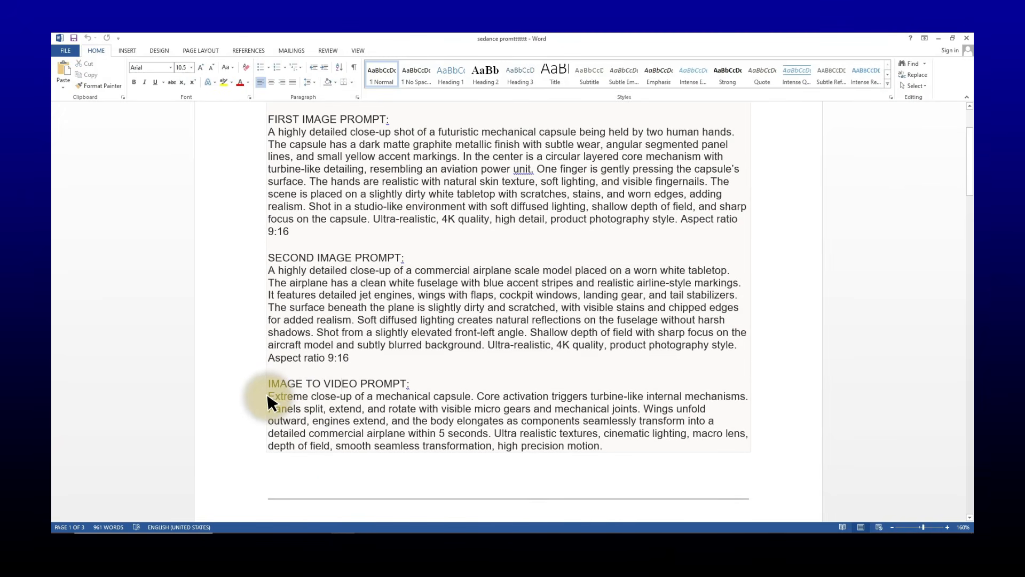
drag(267, 393, 397, 425)
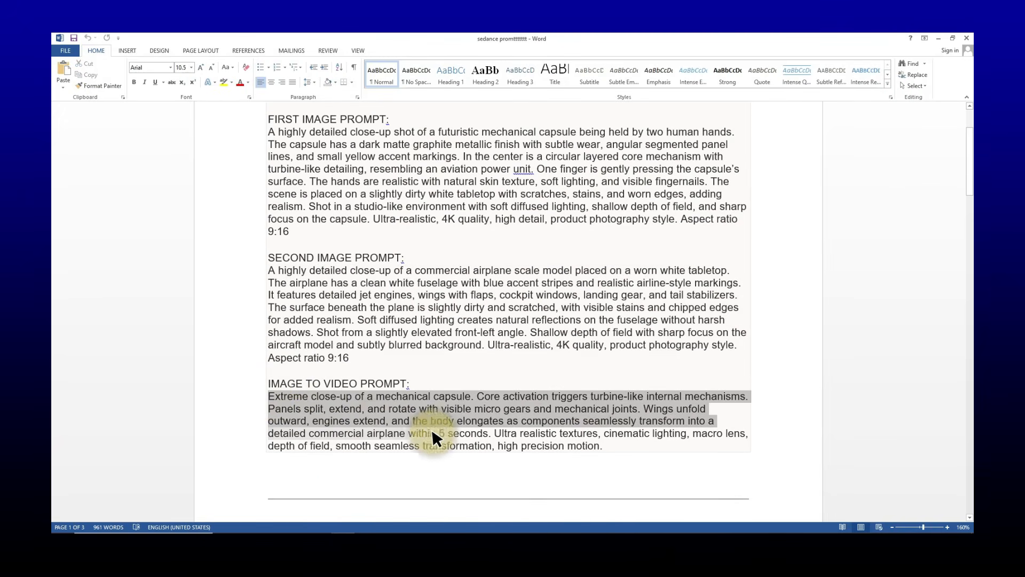
click(116, 324)
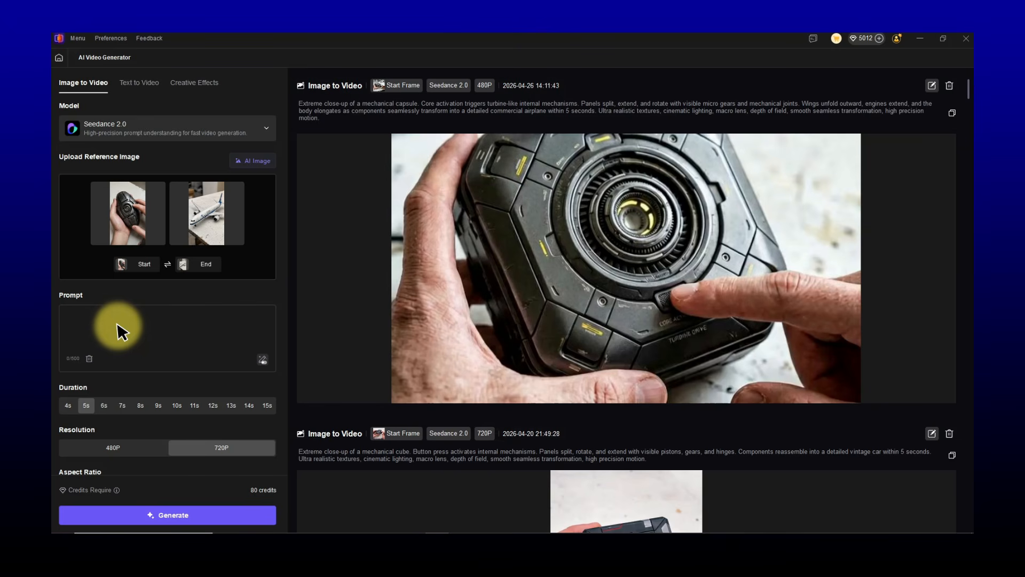
text(Extreme close-up of a mechanical capsule. Core activation triggers turbine-like internal mechanisms. Panels split, extend, and rotate with visible micro gears and mechanical joints. Wings unfold outward, engines extend, and the body elongates as components seamlessly transform into a detailed commercial airplane within 5 seconds. Ultra realistic textures, cinematic lighting, macro lens, depth of field, smooth seamless transformation, high precision motion)
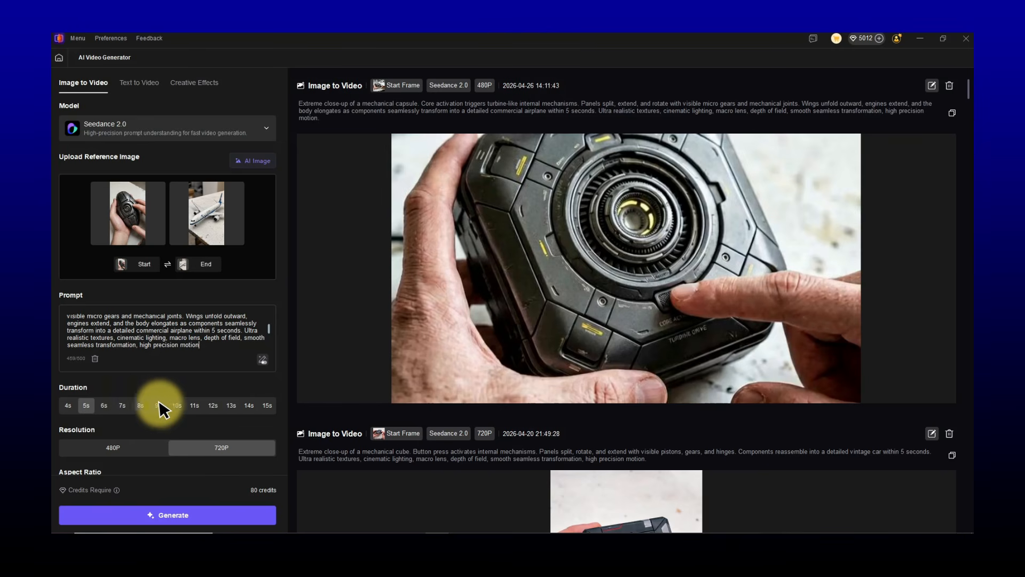
Generate the video with a 10s duration, 720P resolution and 9:16 aspect ratio.
scroll(154, 430, down, 3)
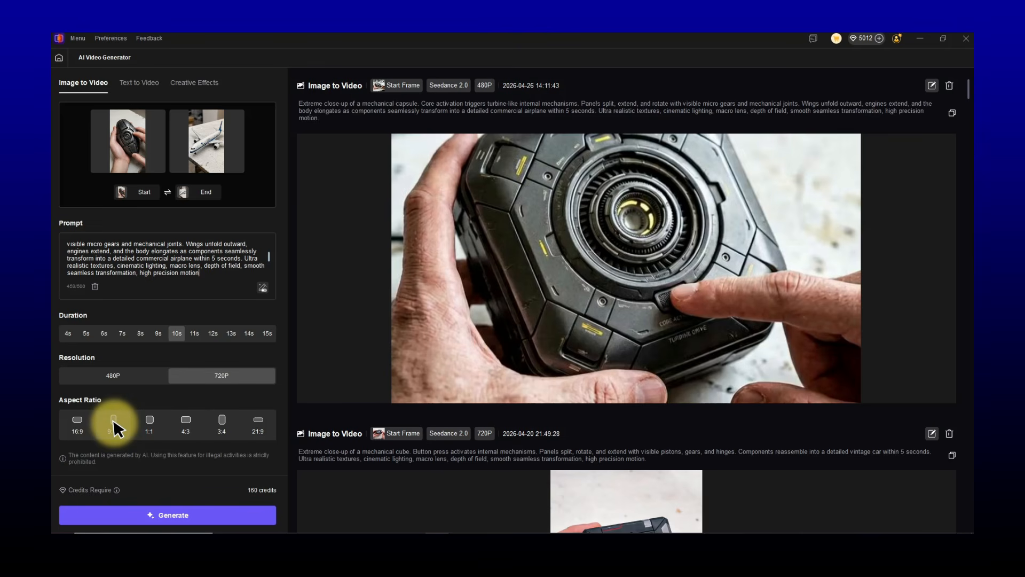
click(113, 424)
click(181, 518)
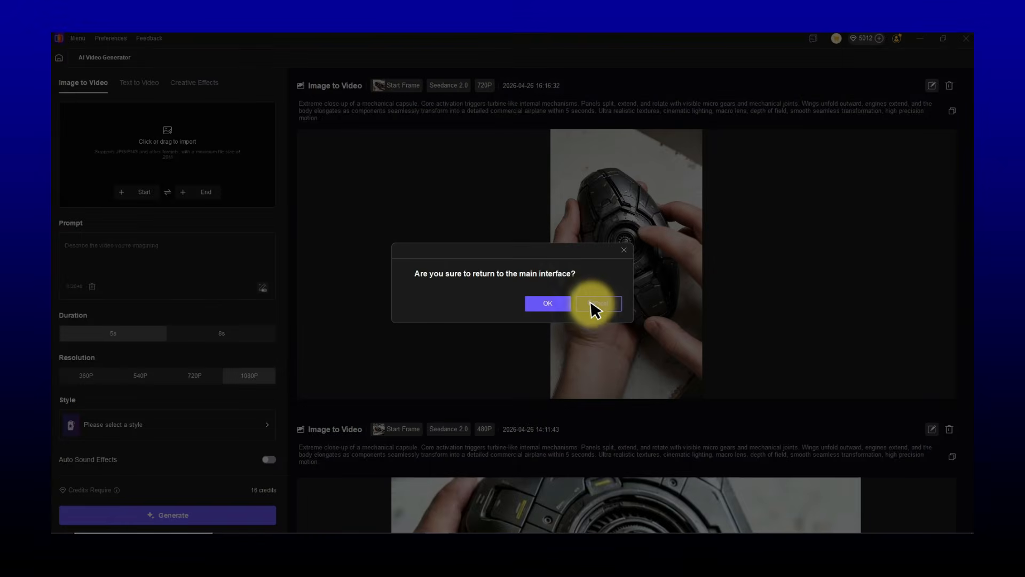
Stay in the video generator, play part of the generated capsule video and send it to Video Enhancer.
click(592, 302)
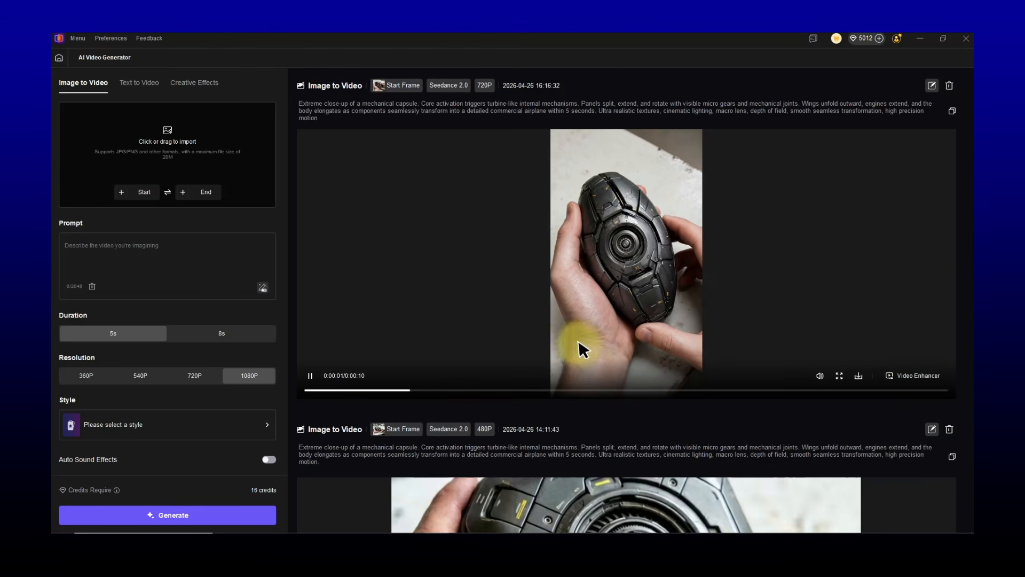
click(310, 373)
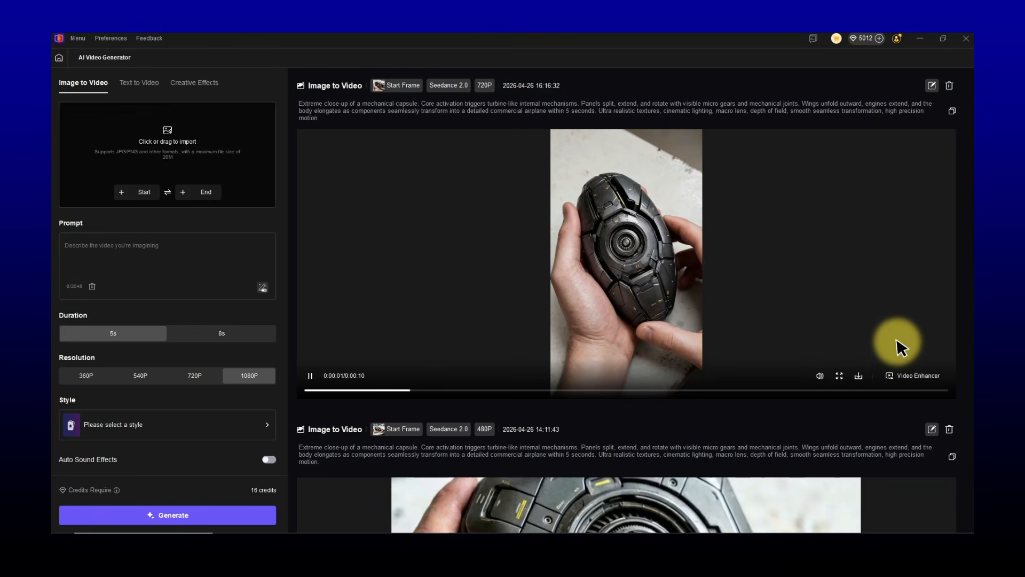
click(910, 381)
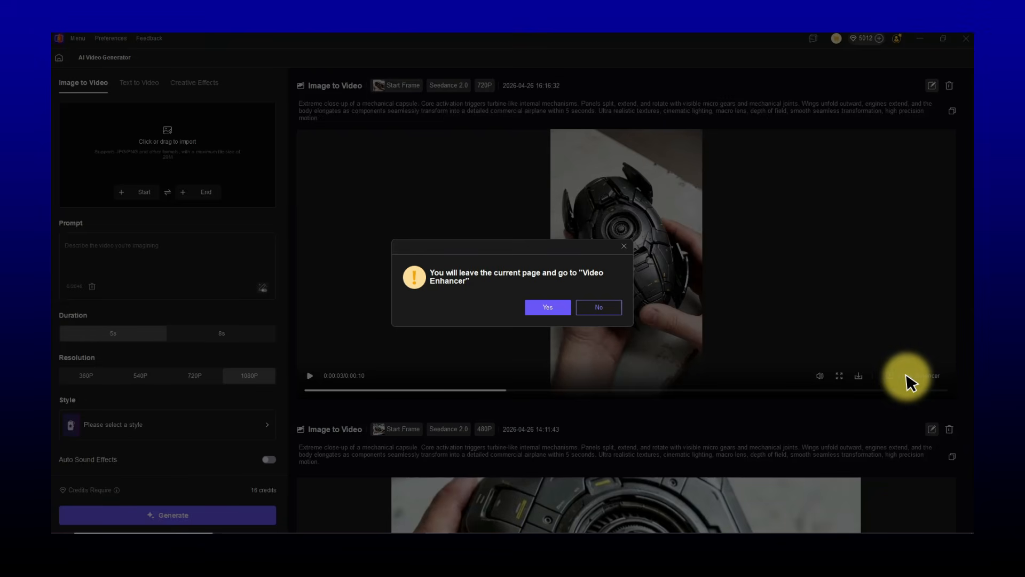
click(541, 309)
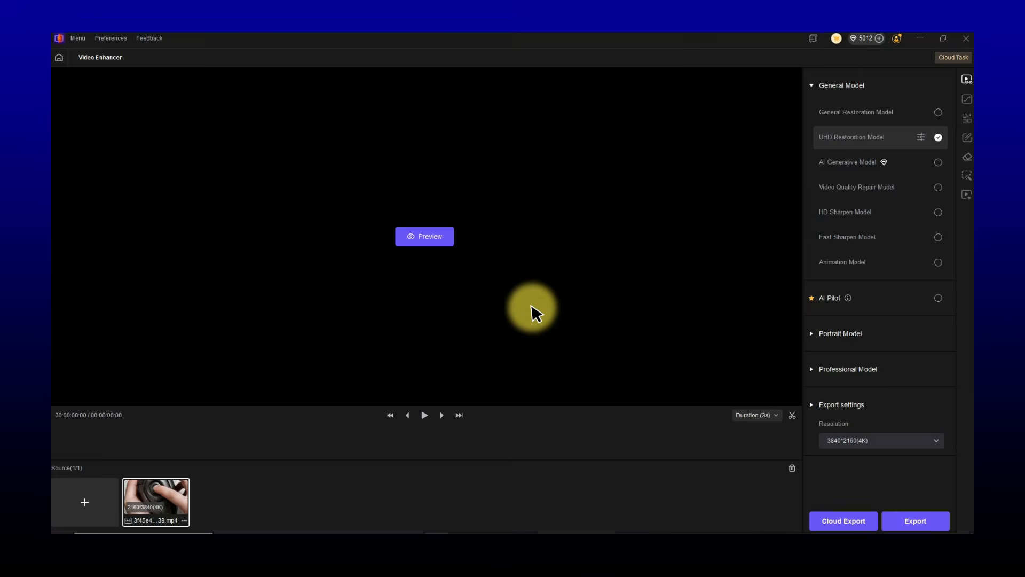
Compare the General and UHD Restoration Model descriptions, keep UHD Restoration Model, and choose 3840*2160(4K) as the export resolution.
mouse_move(838, 147)
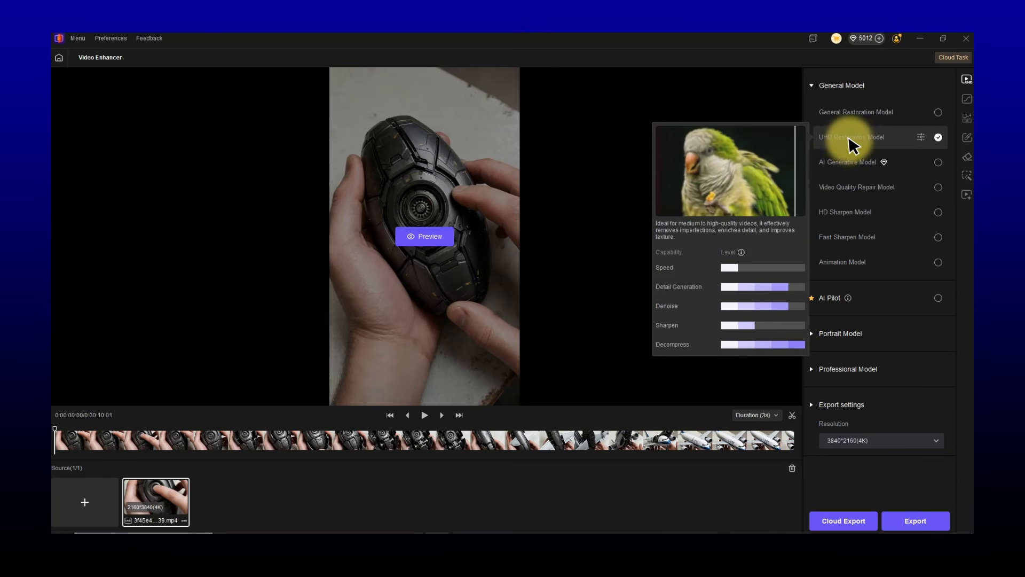
mouse_move(857, 121)
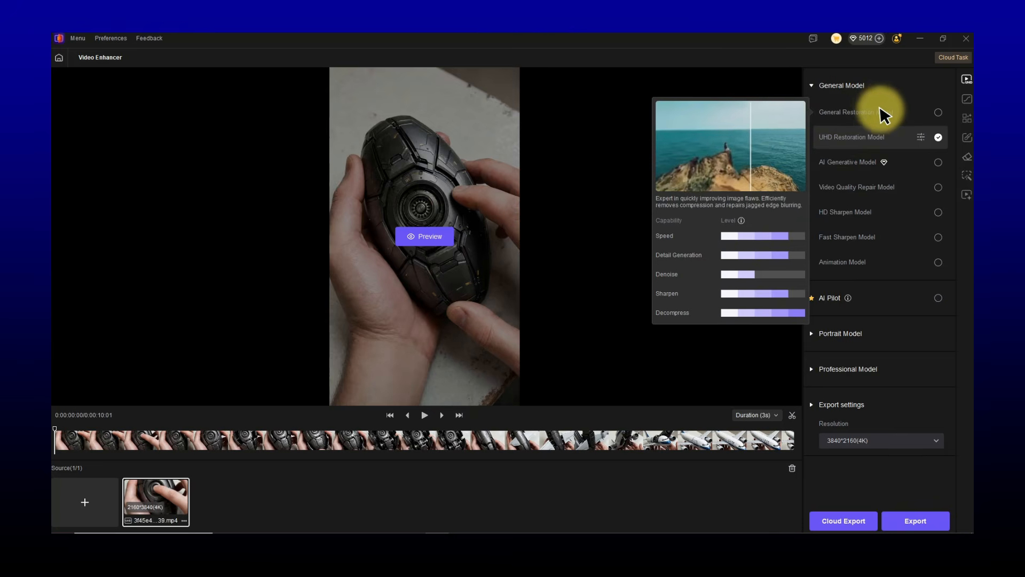
mouse_move(880, 132)
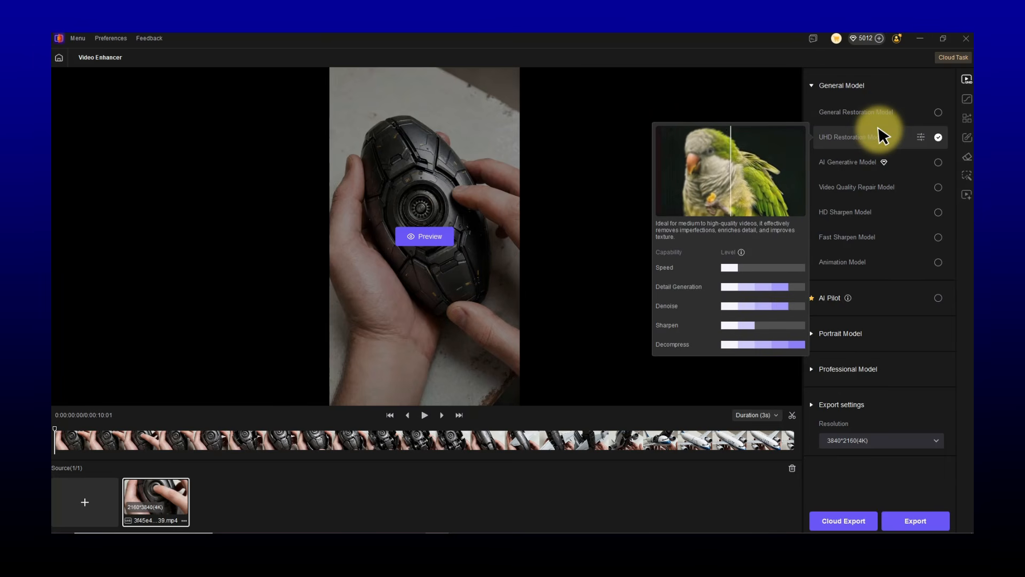
click(853, 446)
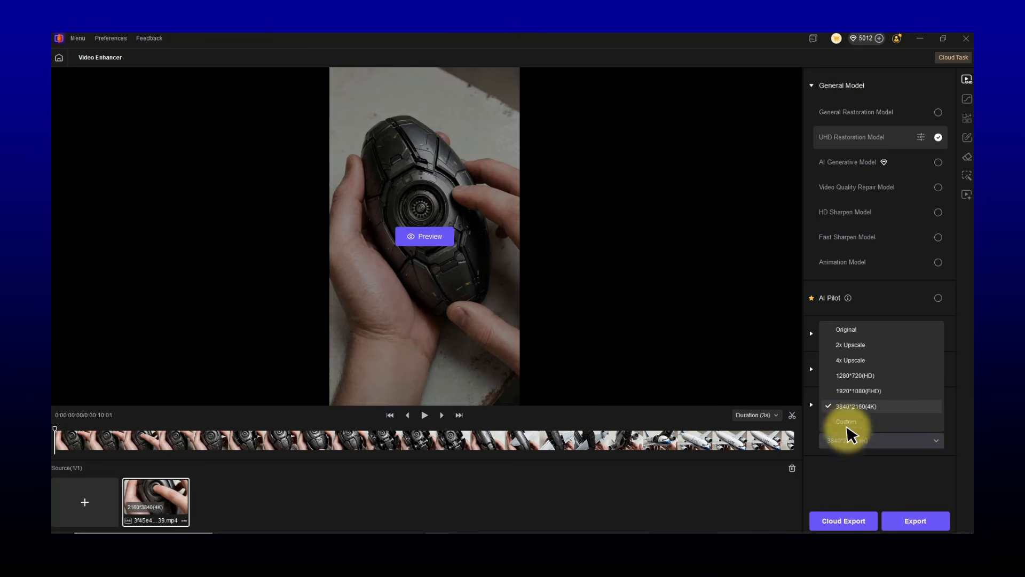
click(866, 406)
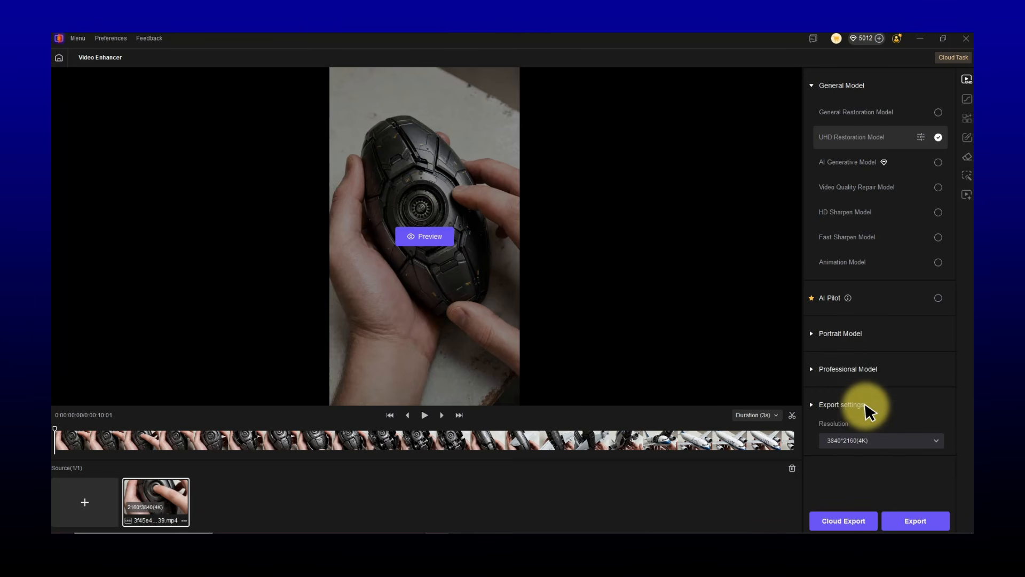
Generate the enhancement preview and compare the capsule's fine details in the original and enhanced video close up.
click(414, 238)
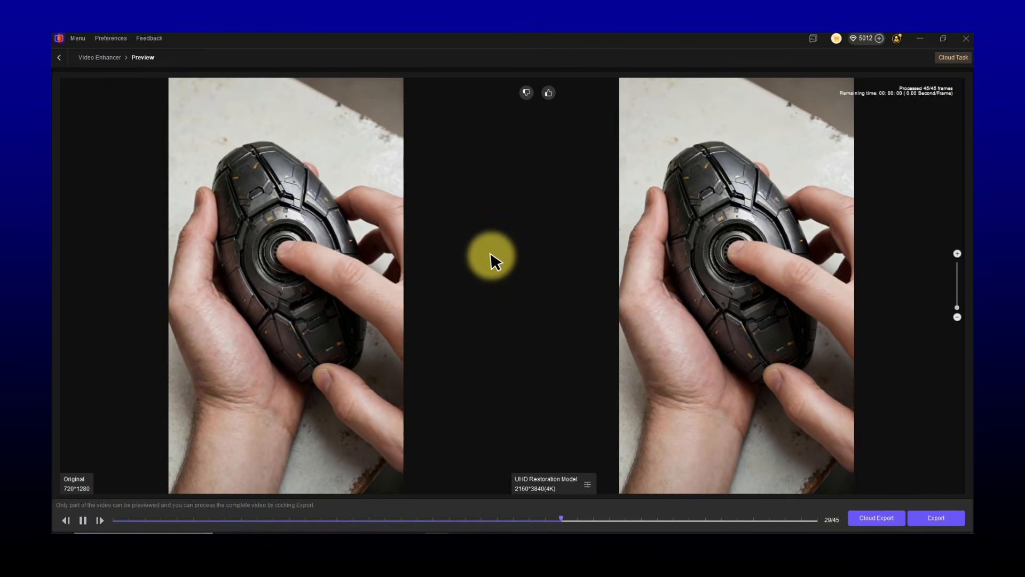
scroll(696, 264, up, 5)
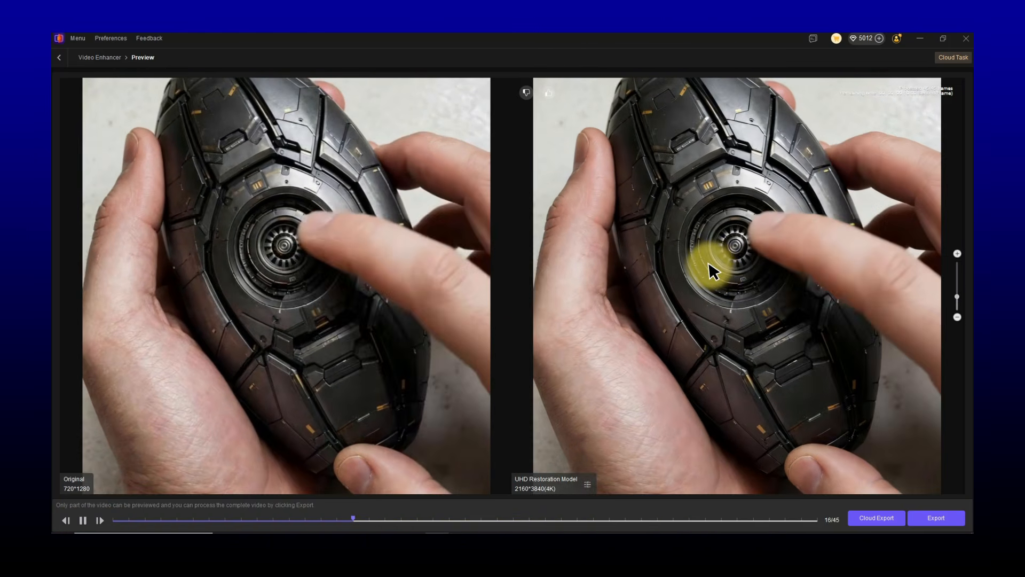
scroll(713, 263, up, 3)
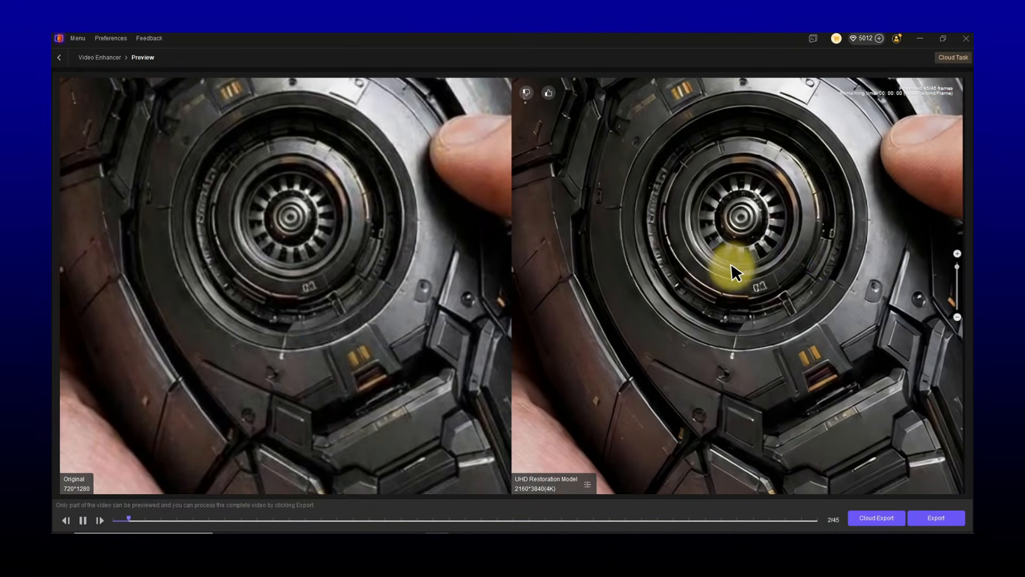